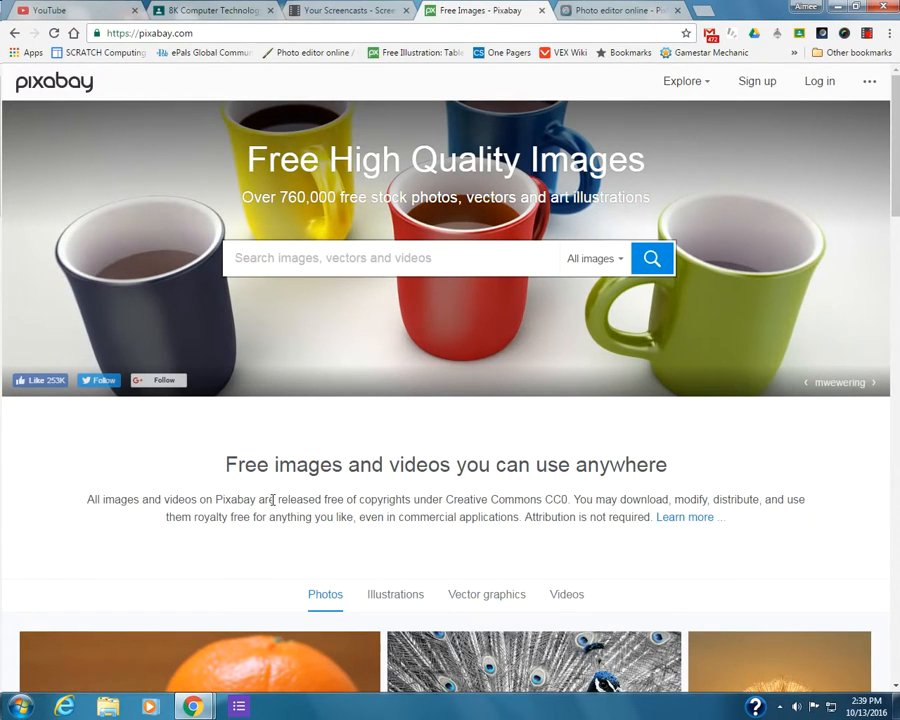
- Review Pixabay's Creative Commons CC0 copyright notice and glance at the Pixlr home page
left_click_drag(275, 501, 577, 499)
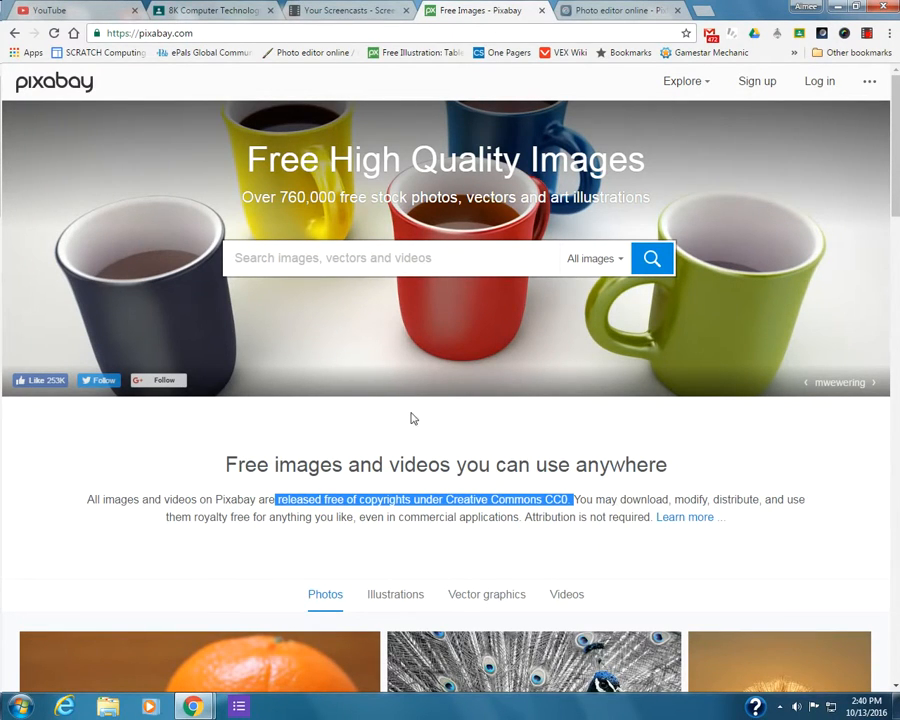
left_click(623, 9)
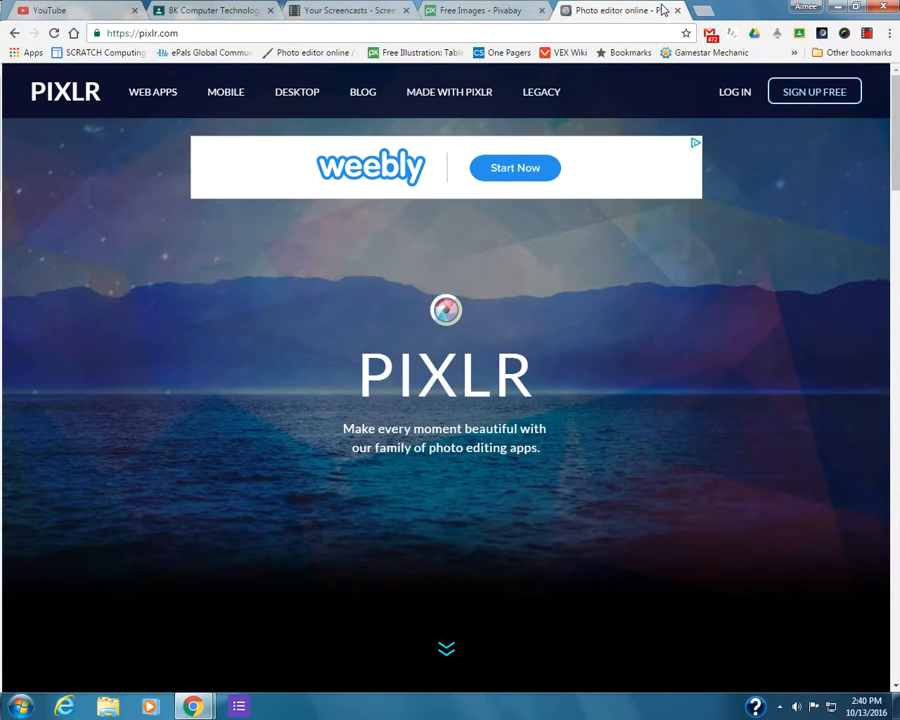
left_click(477, 12)
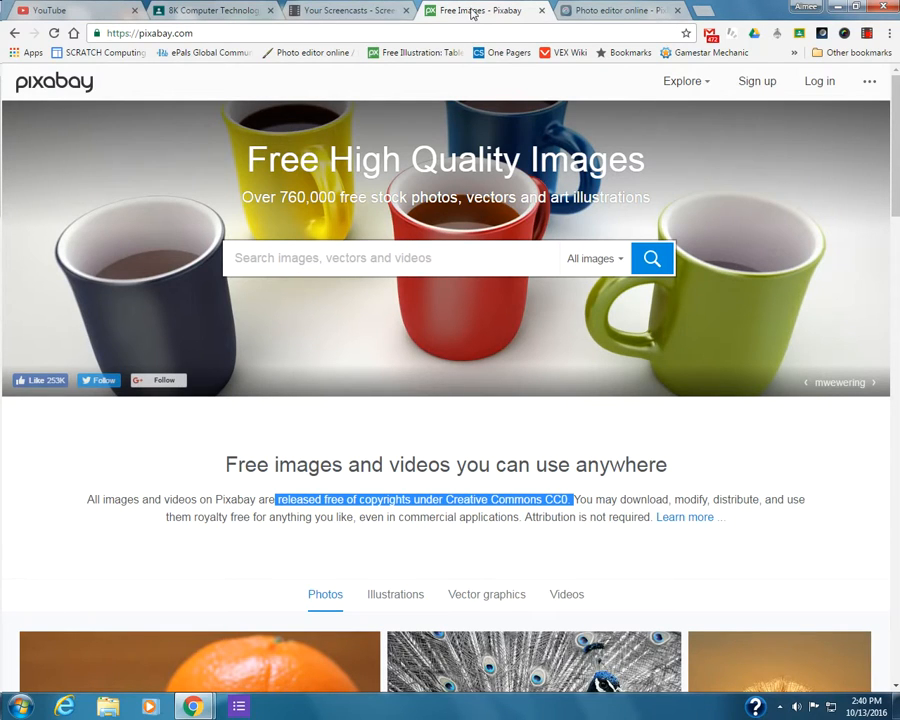
- Search the free image library for "lamb"
left_click(432, 258)
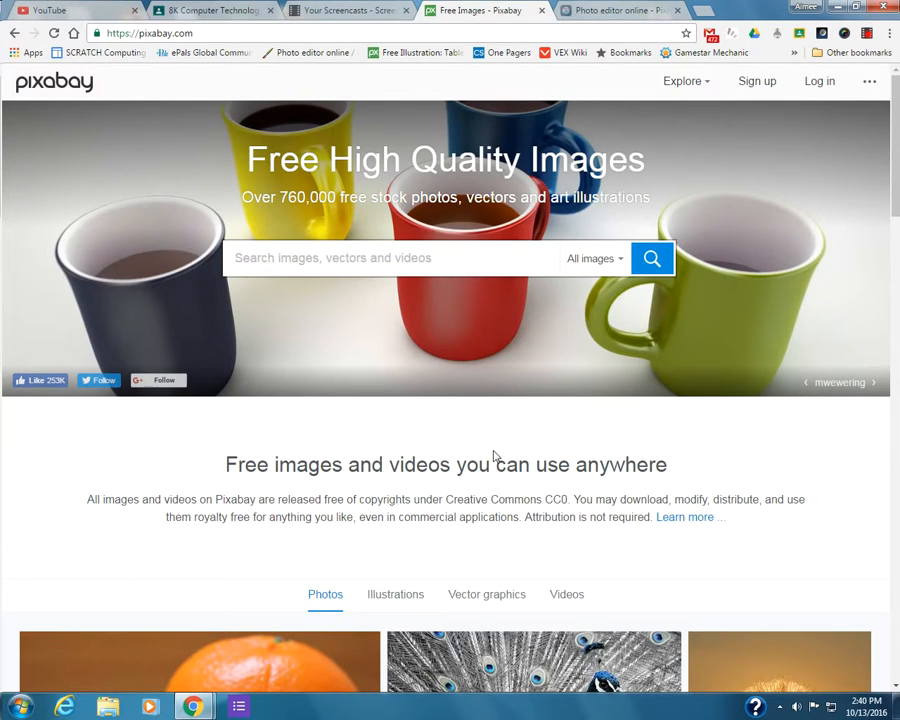
scroll(493, 456, "down", 3)
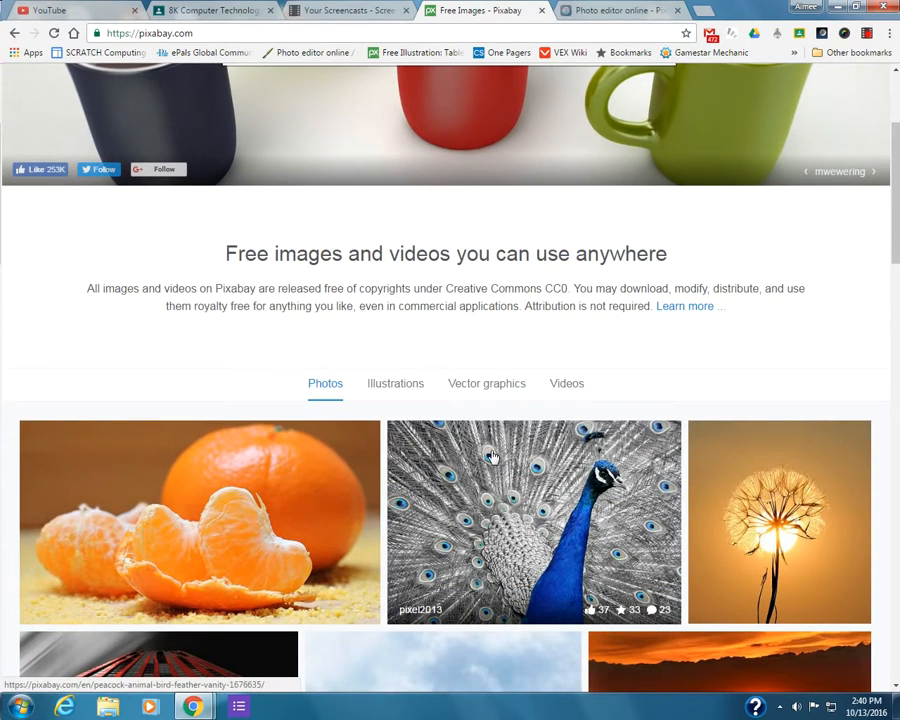
scroll(493, 456, "up", 3)
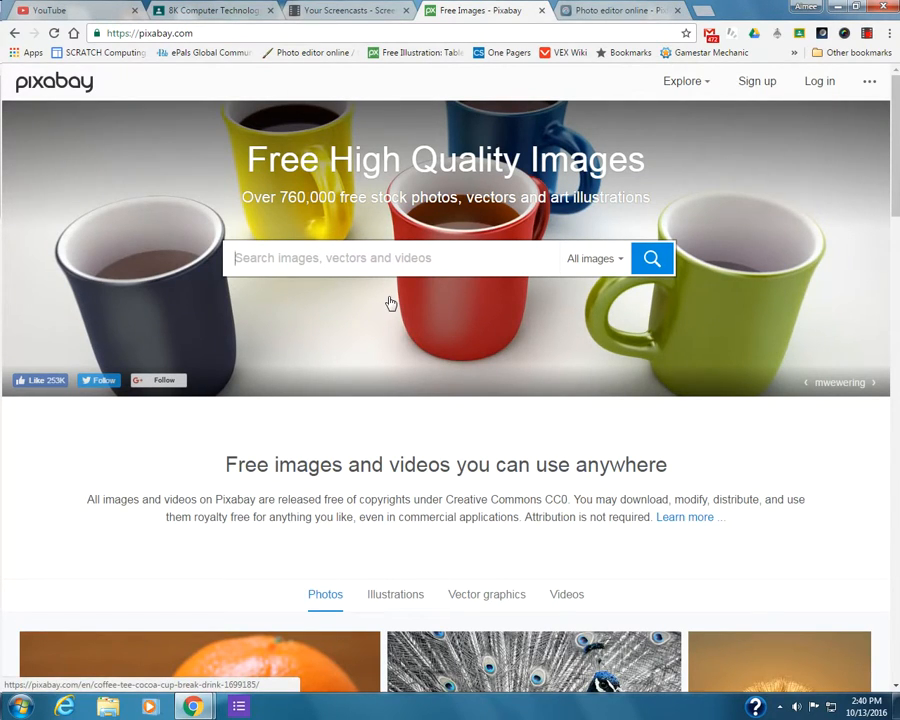
type("lamb")
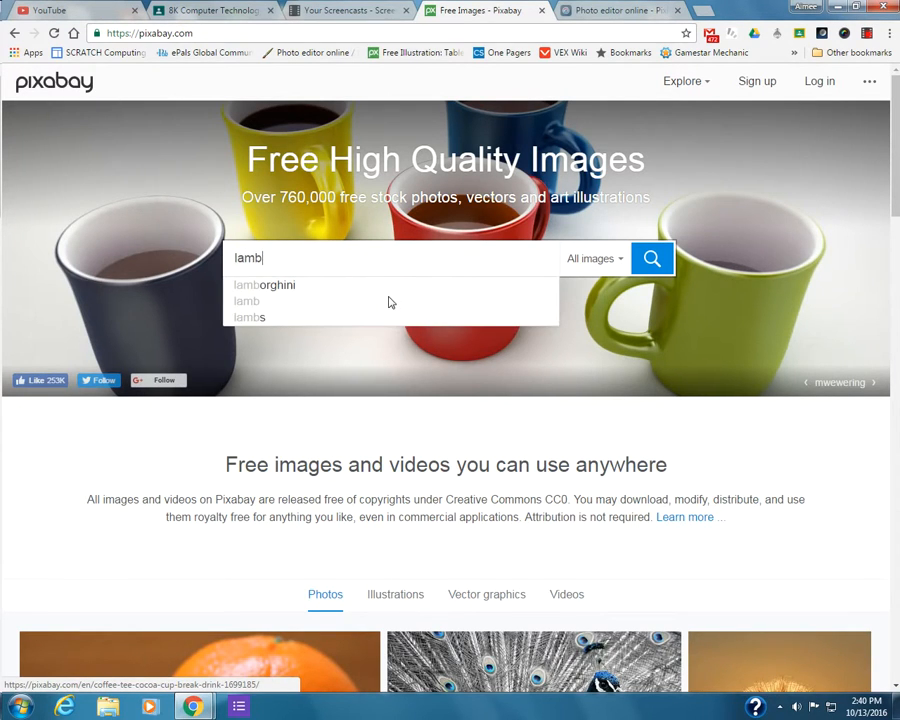
key("Return")
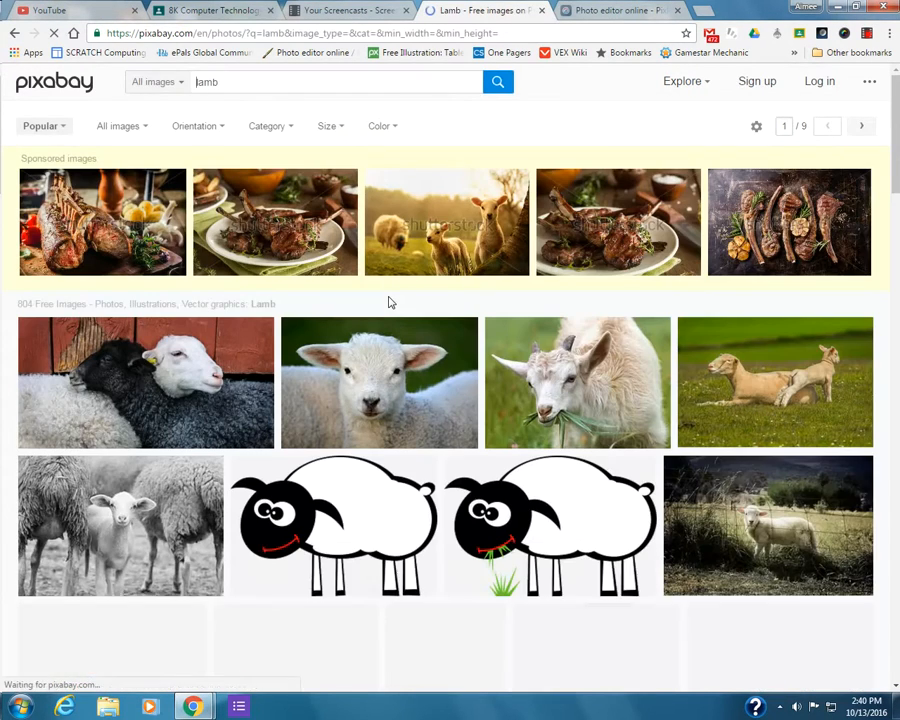
- Browse the lamb results and open the photo of the white lamb standing in front of wooden fence posts
scroll(555, 441, "down", 5)
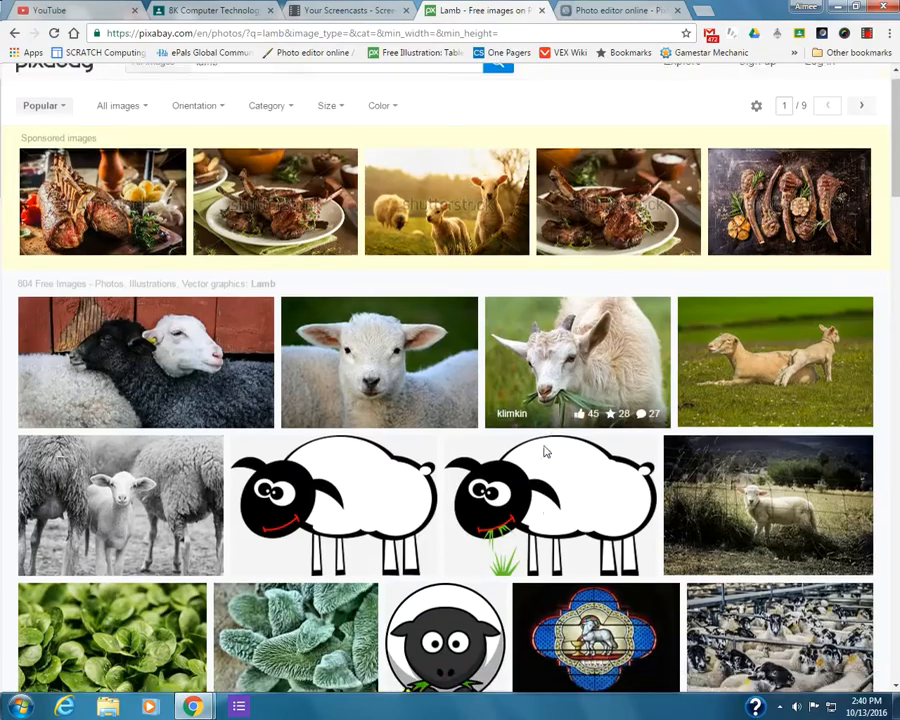
scroll(545, 453, "down", 2)
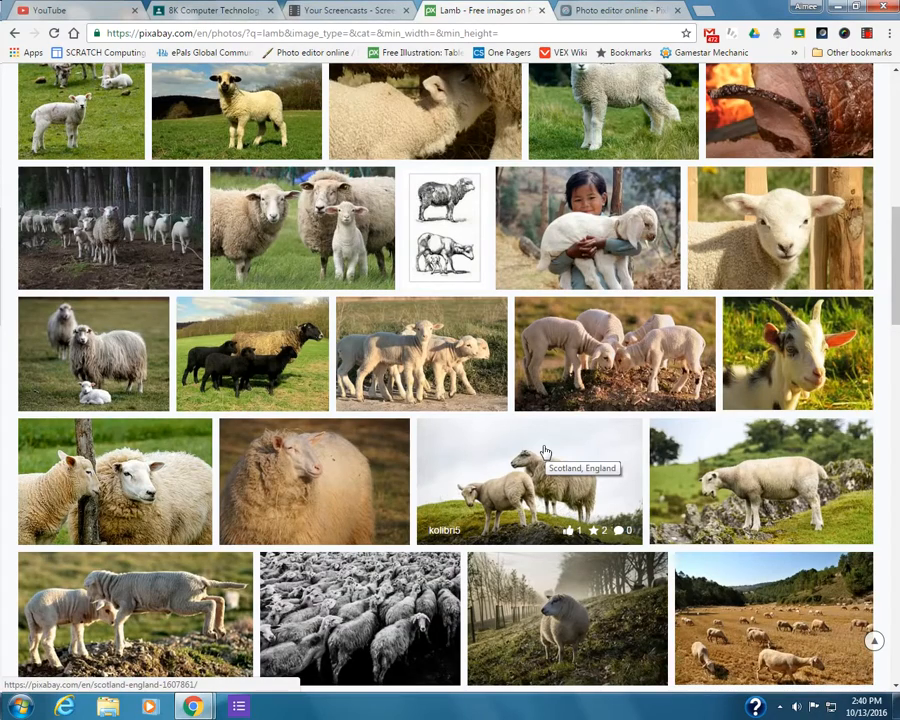
left_click(712, 280)
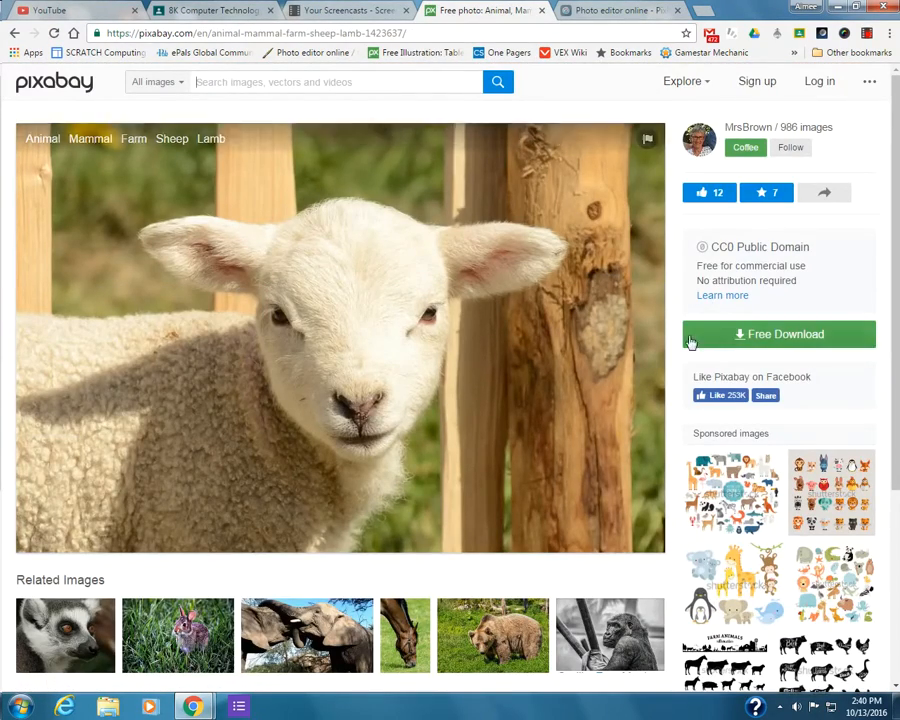
- Download the lamb photo in the small size, S 640×423
left_click(757, 344)
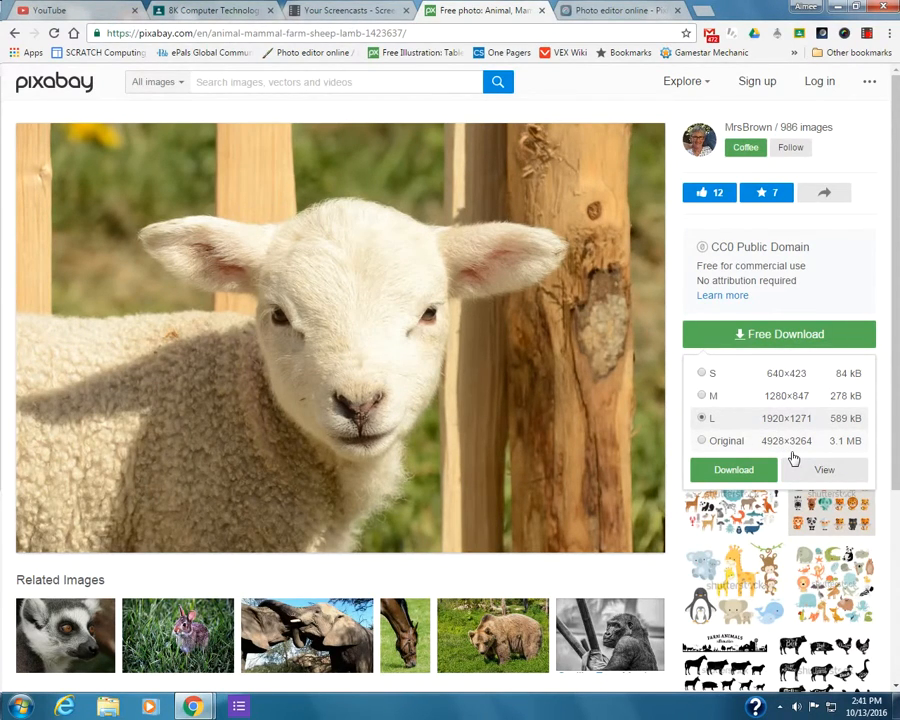
left_click(702, 374)
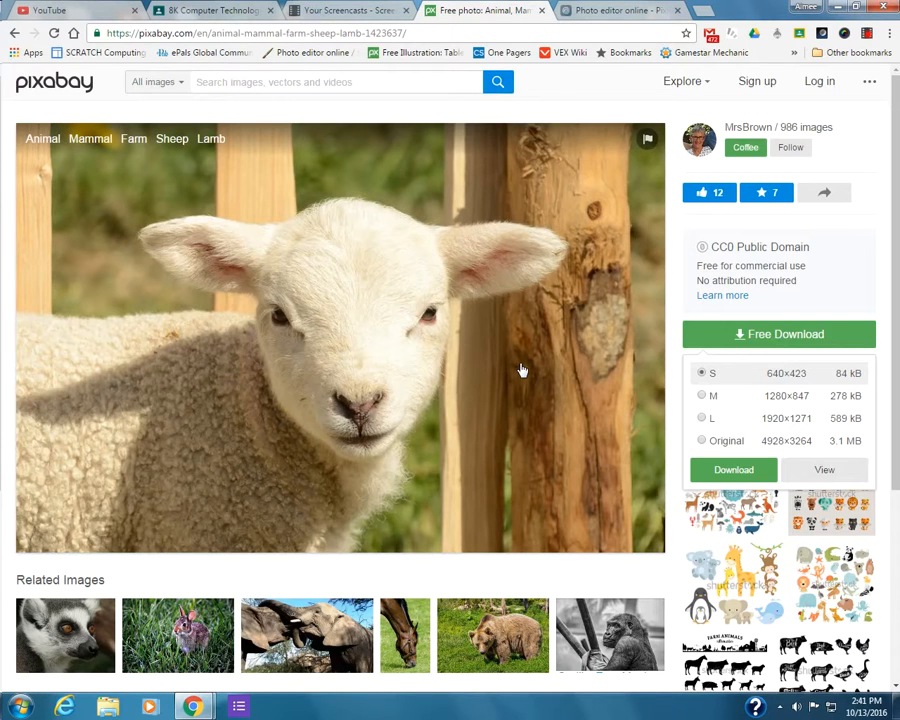
left_click(733, 469)
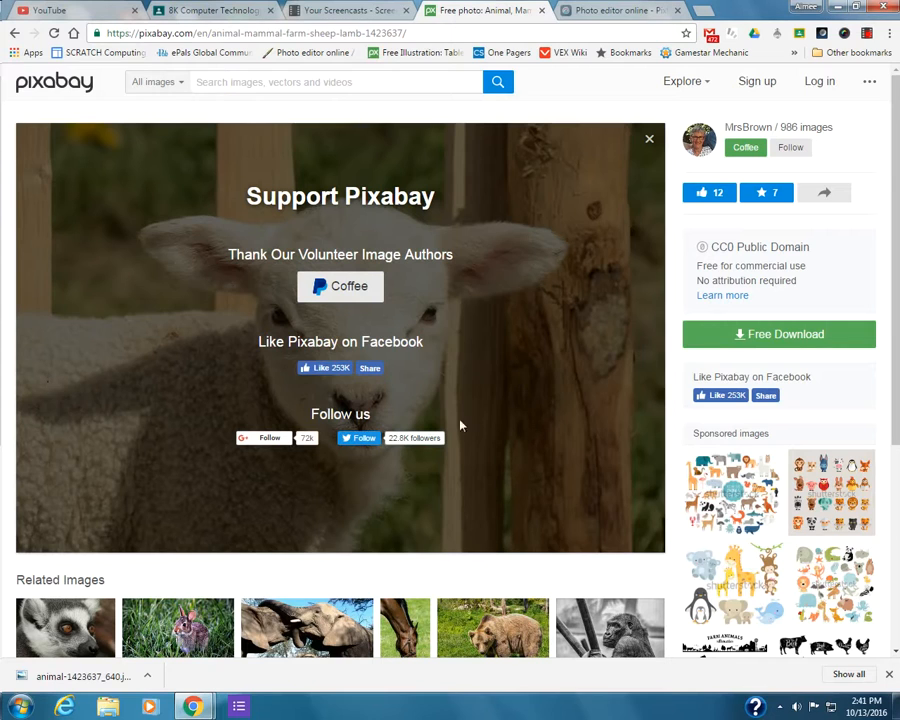
left_click(770, 334)
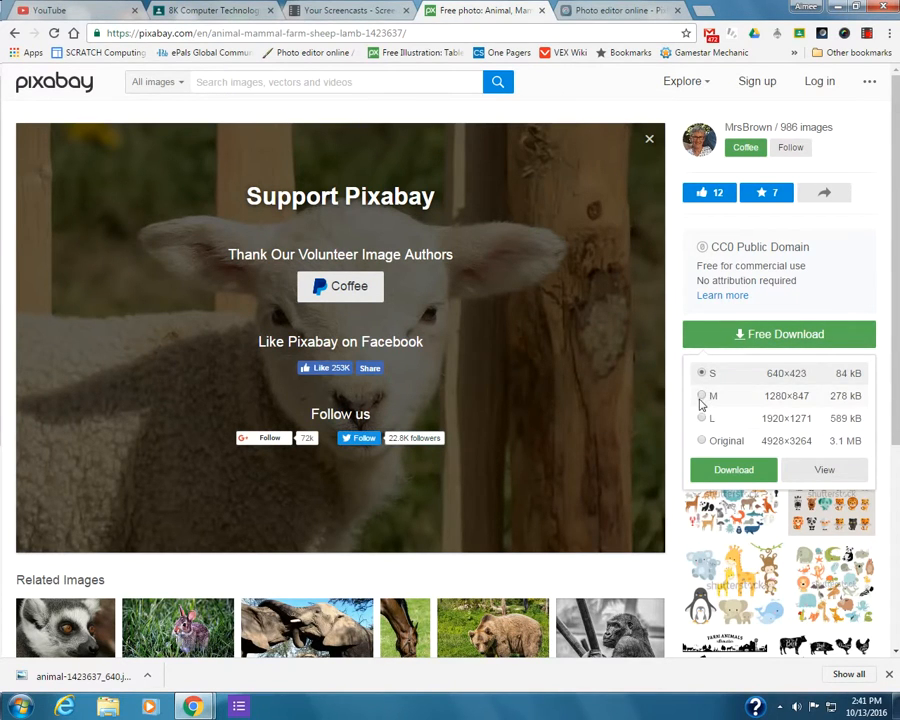
left_click(701, 396)
left_click(733, 469)
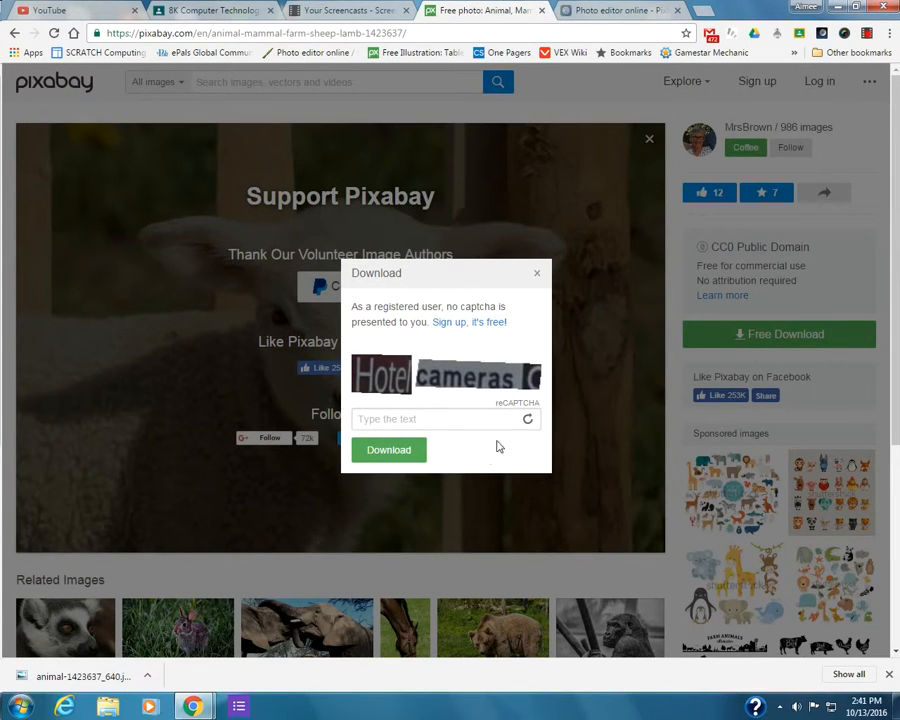
left_click(538, 277)
- Switch to the Pixlr site and launch the Pixlr Editor web app
left_click(598, 8)
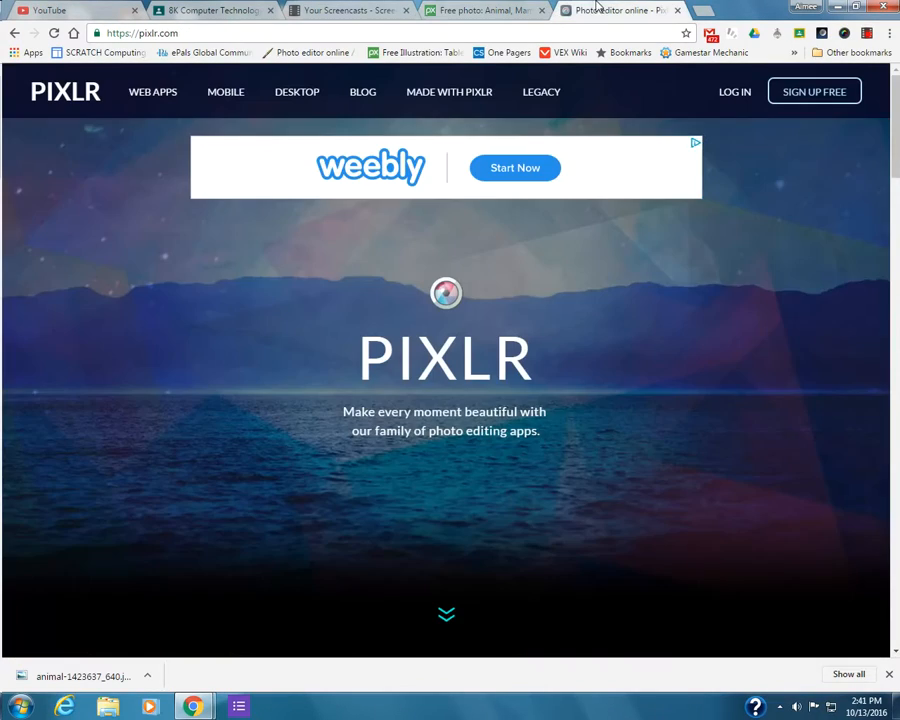
left_click(447, 615)
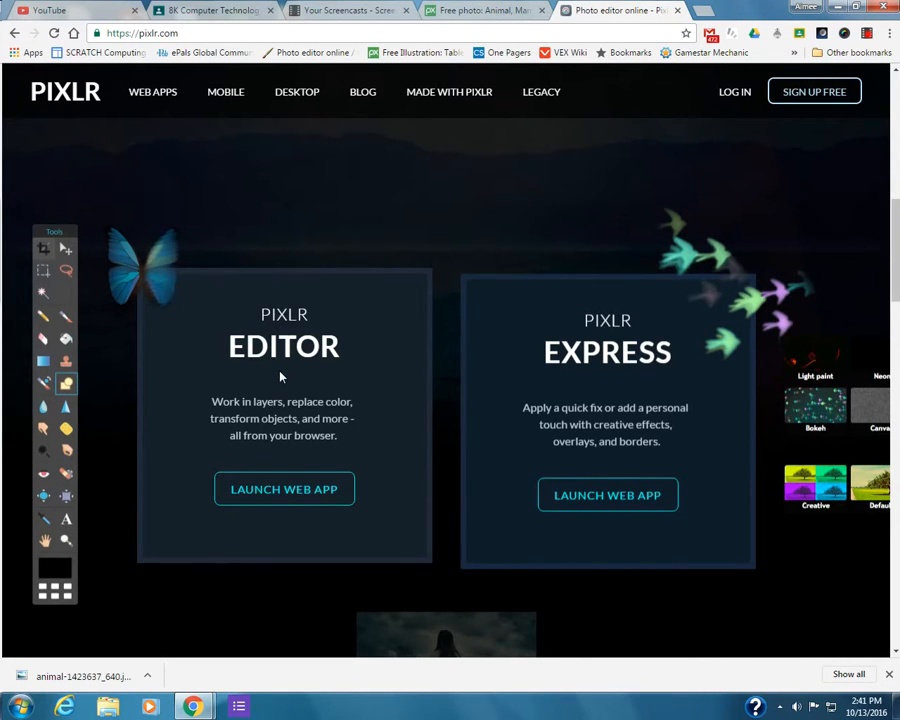
left_click(291, 494)
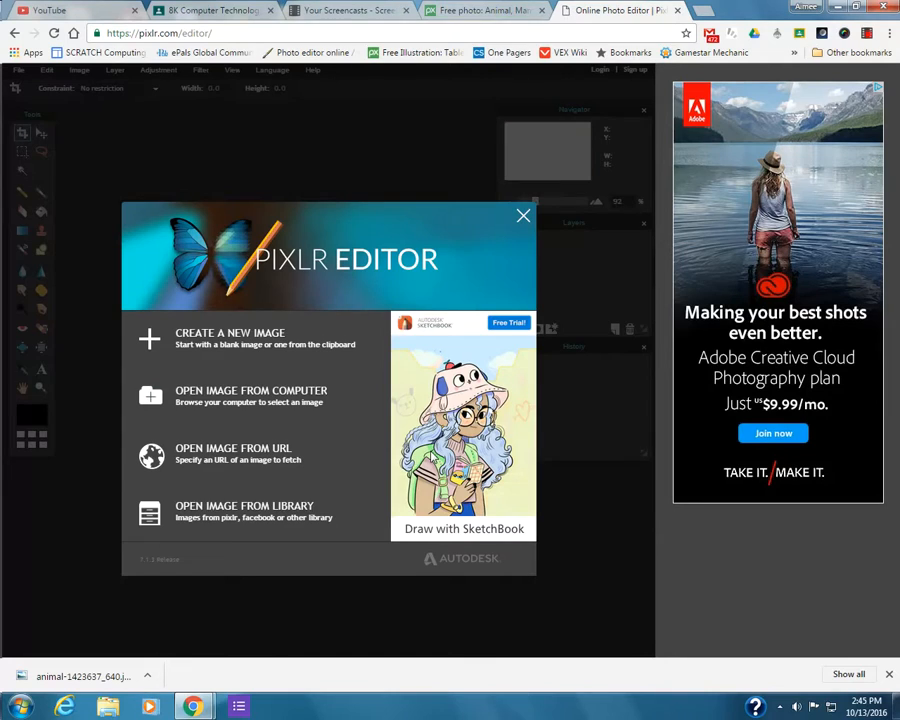
- Open the image animal-1423637_640 from the computer's Downloads folder, finding it with the search term "animal"
left_click(195, 390)
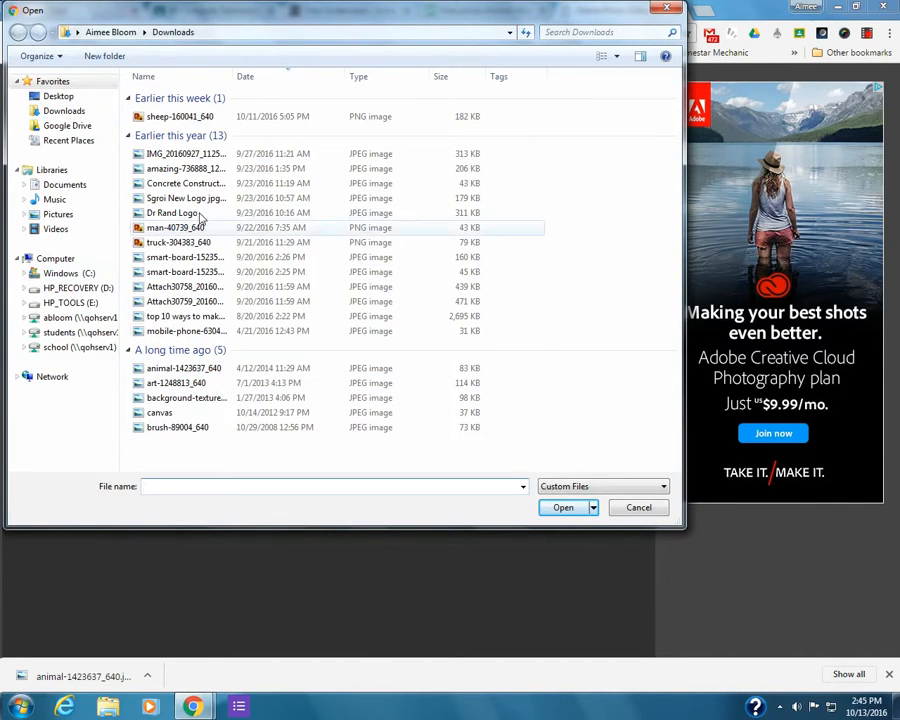
left_click(582, 32)
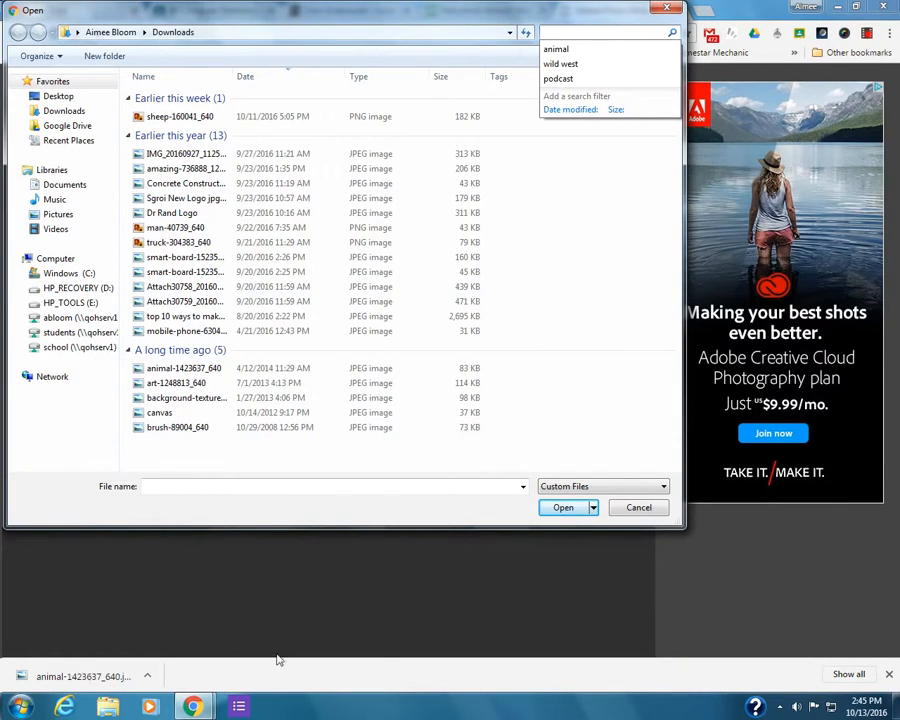
left_click(578, 50)
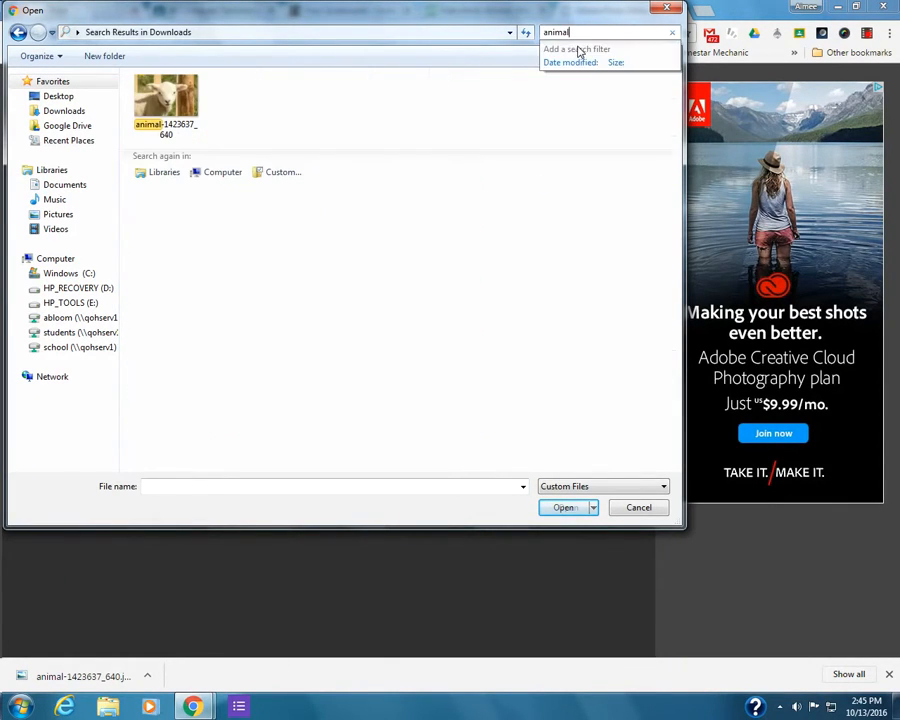
left_click(170, 105)
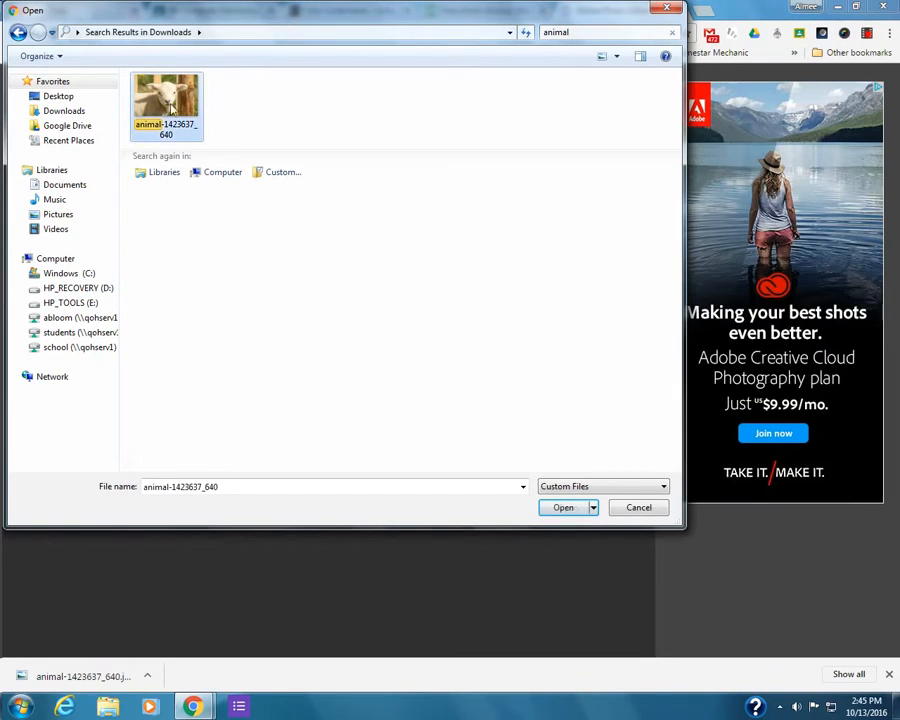
left_click(549, 514)
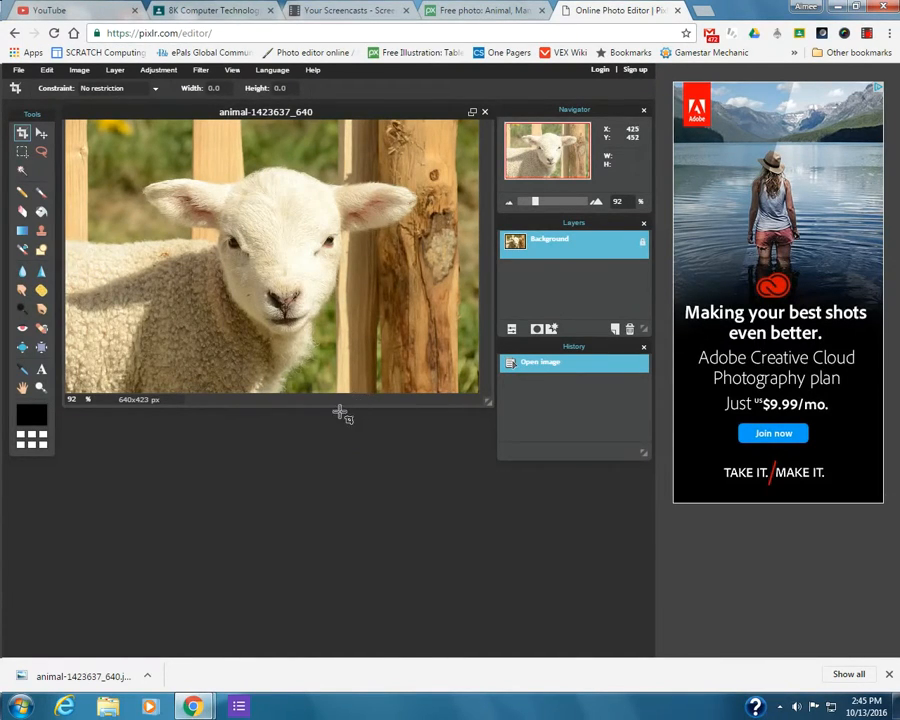
- Create a new transparent image named "Cropped Sheep" with the 640 x 480 preset
left_click(18, 72)
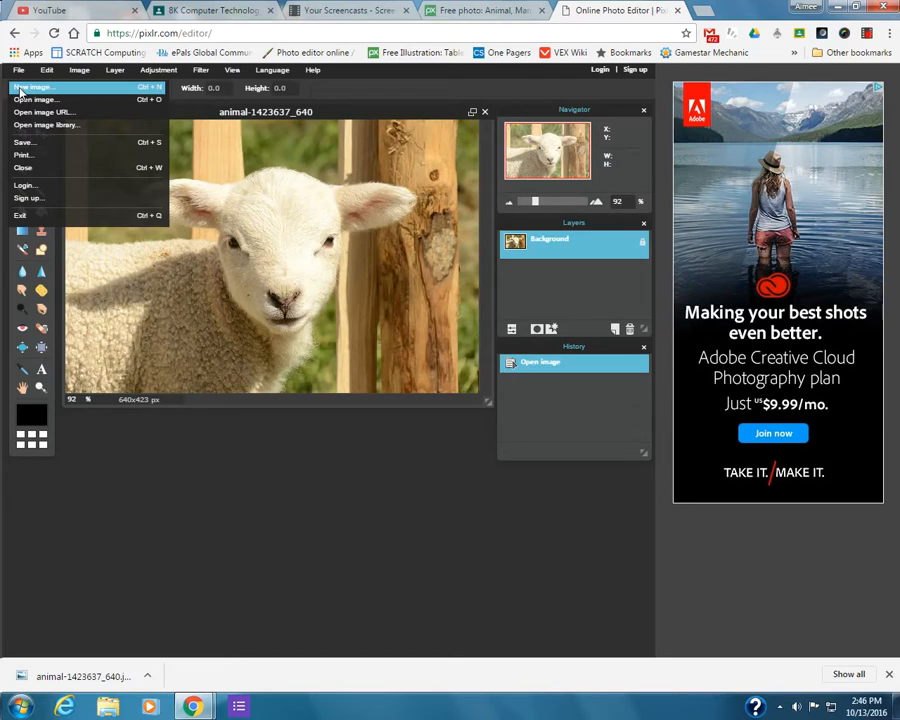
left_click(19, 88)
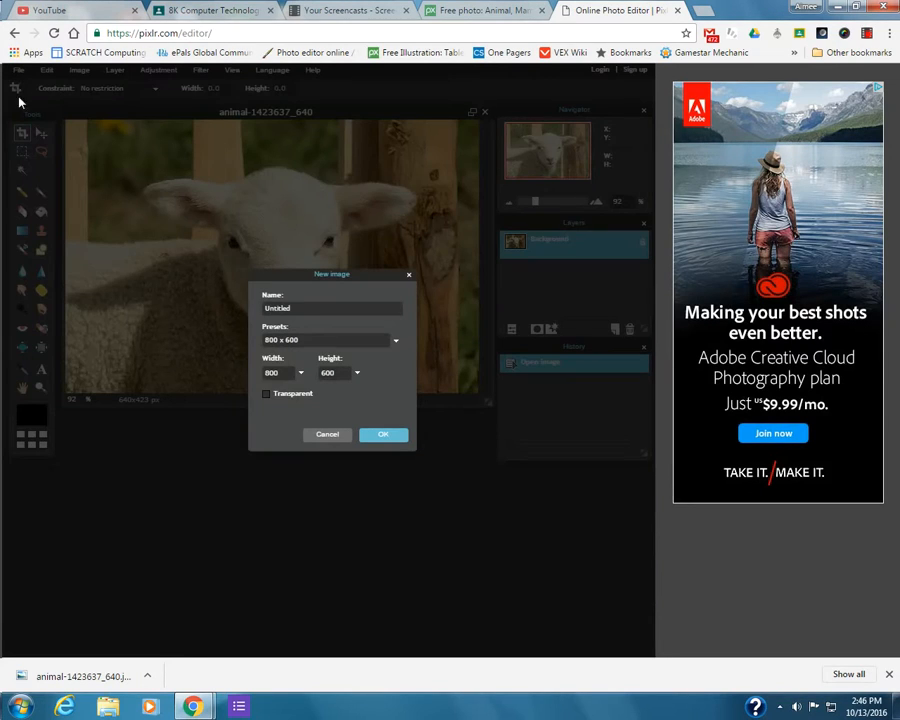
left_click(298, 307)
left_click_drag(298, 307, 225, 311)
type("Cropped Sheep")
left_click(392, 343)
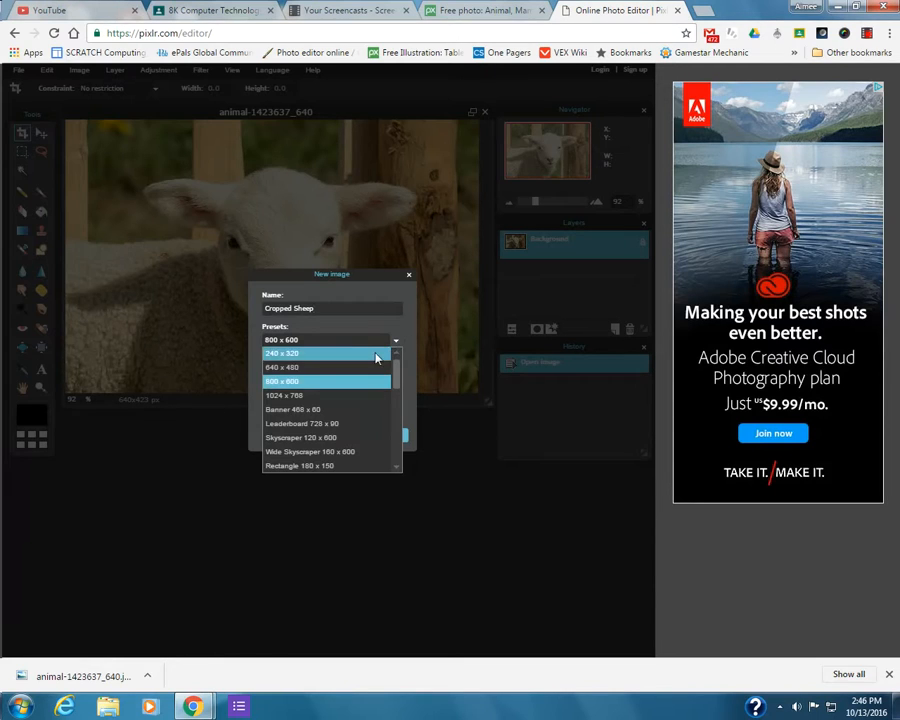
left_click(370, 368)
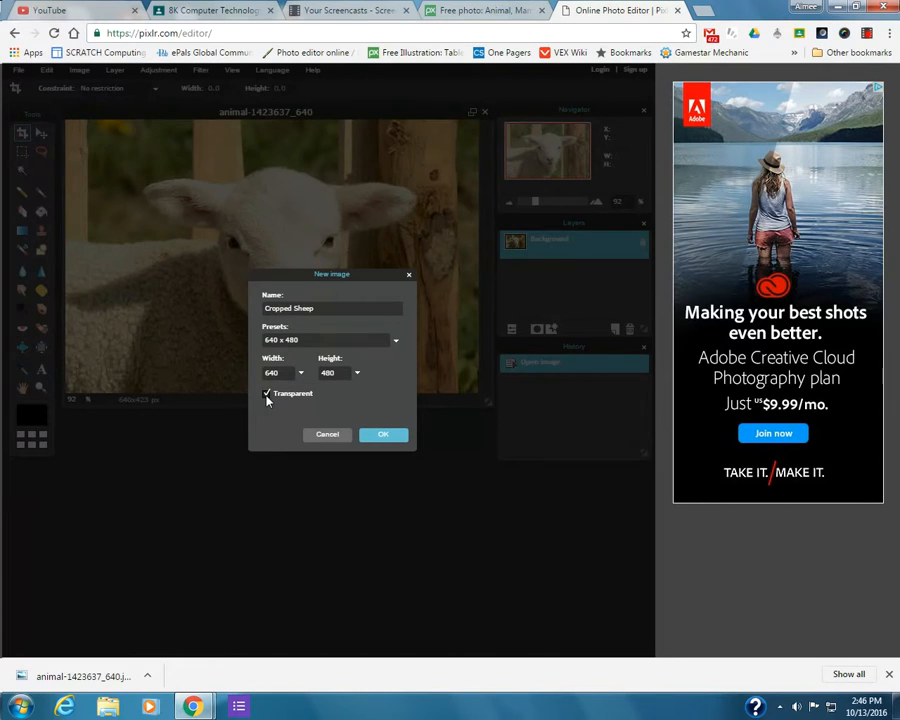
left_click(400, 439)
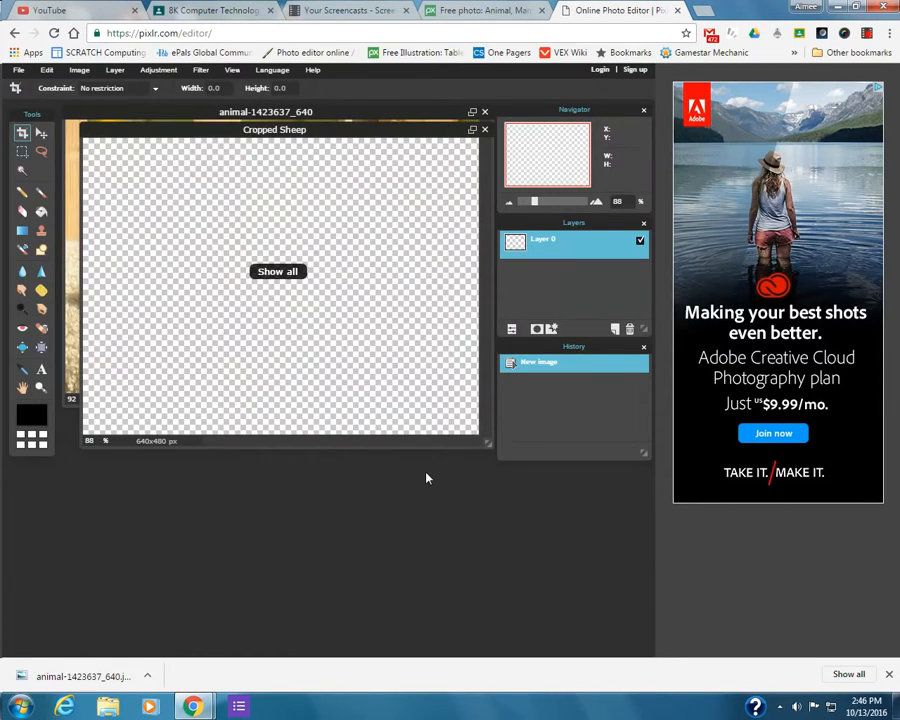
- Move the Cropped Sheep window below the lamb's face in the original photo and dismiss the browser's download bar
left_click_drag(205, 137, 318, 314)
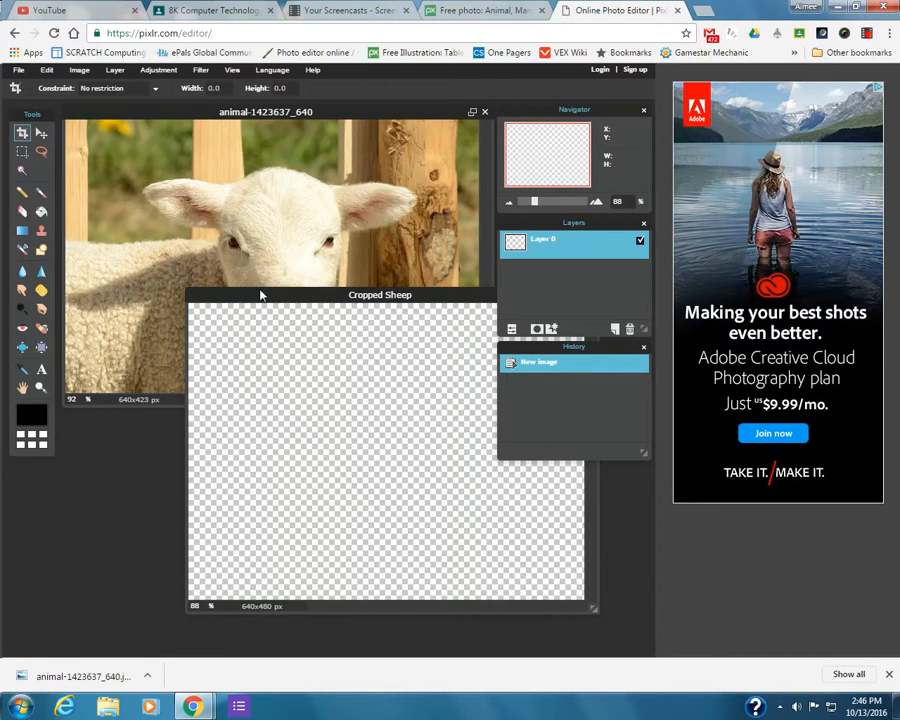
left_click_drag(303, 300, 197, 249)
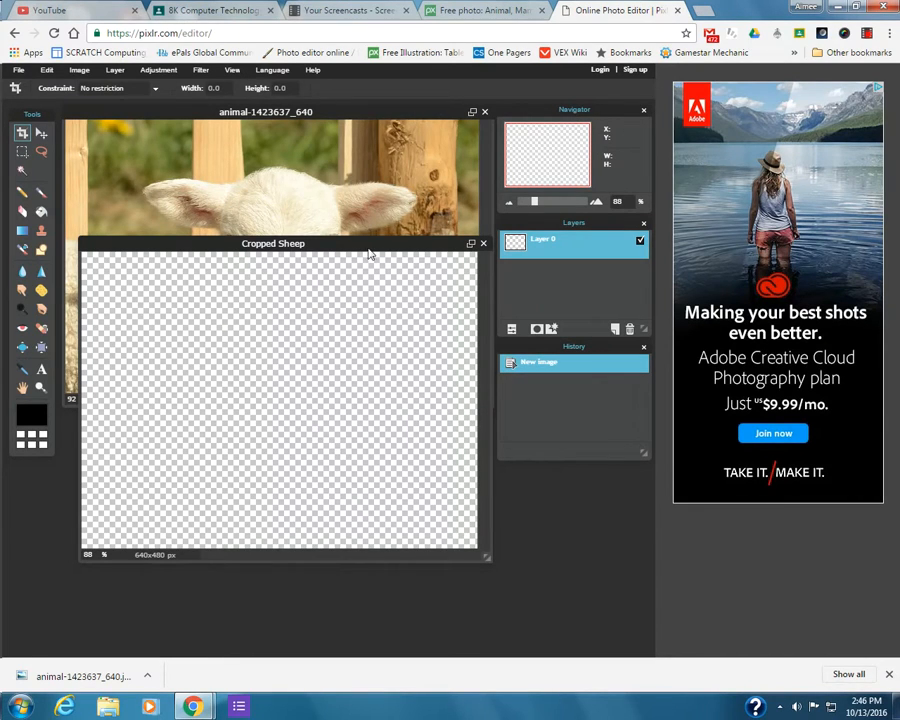
left_click_drag(365, 247, 349, 349)
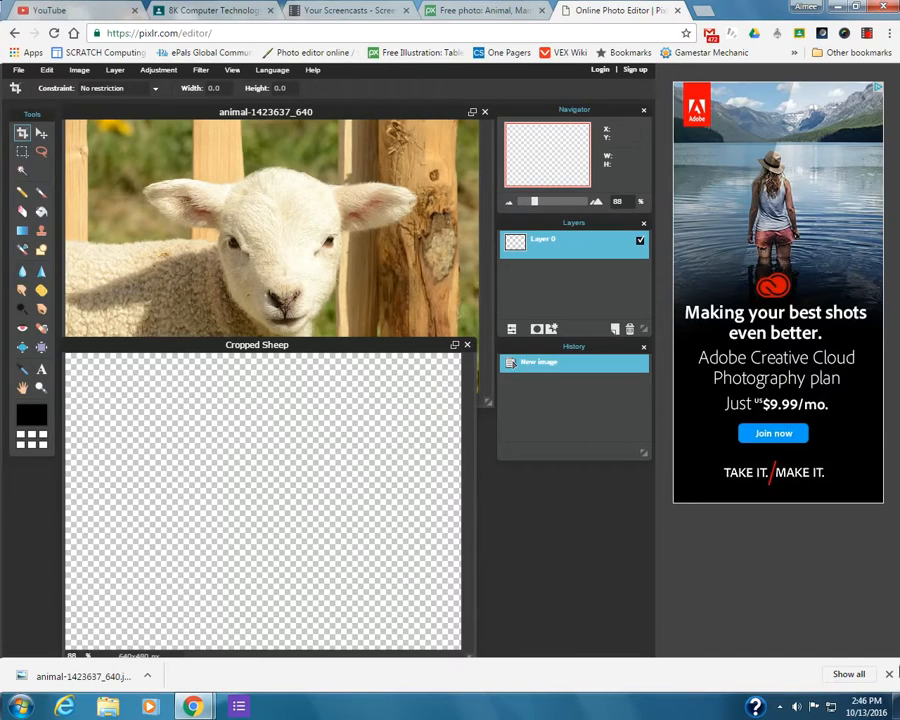
left_click(886, 676)
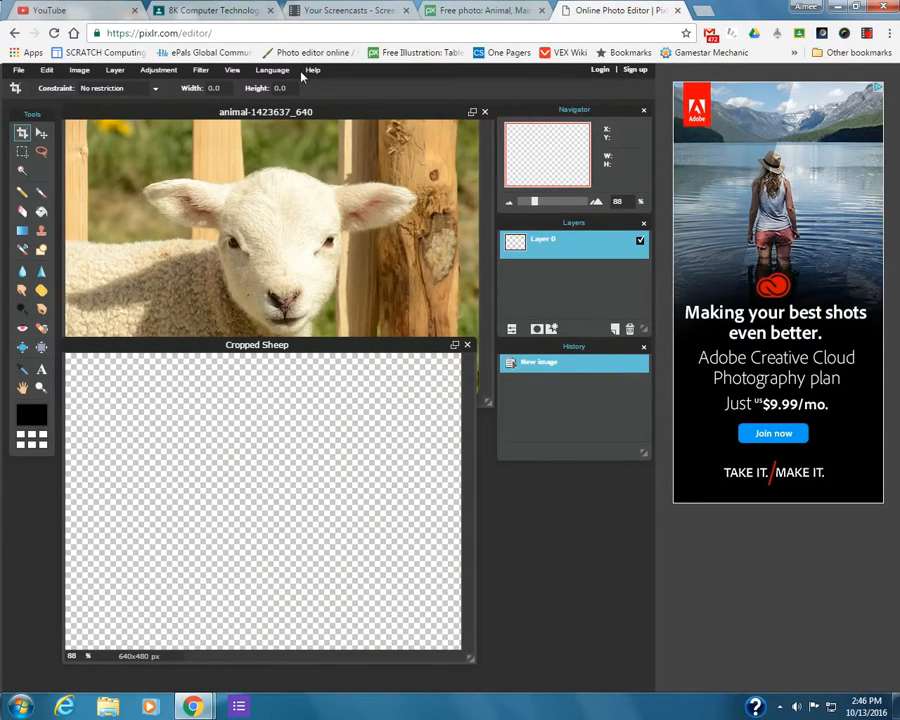
- Copy the Background layer of animal-1423637_640 into the Cropped Sheep image
left_click(309, 118)
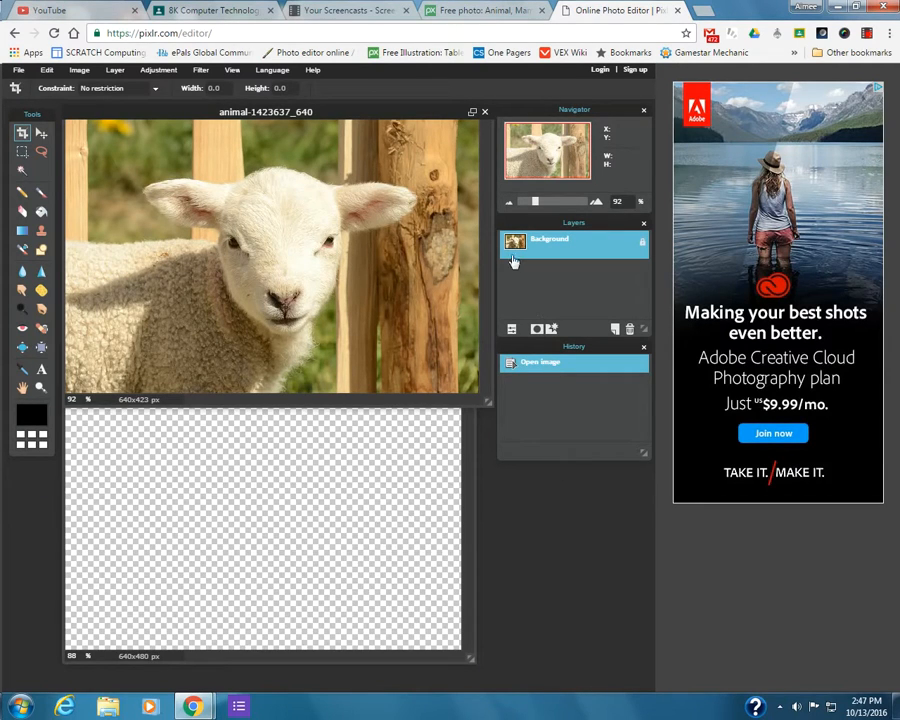
left_click_drag(515, 249, 315, 489)
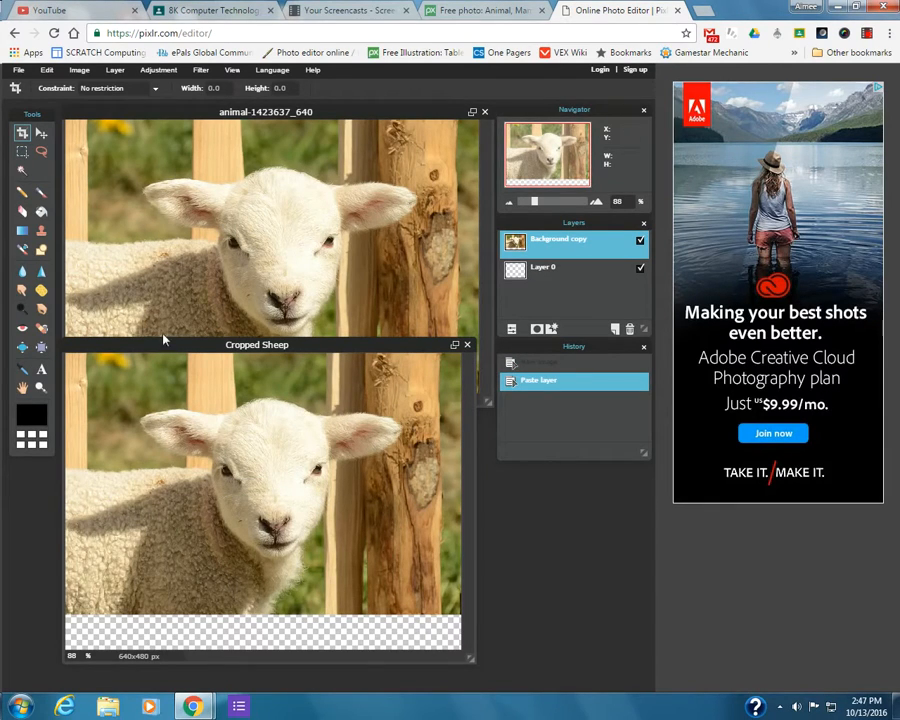
- Move the Cropped Sheep window up over the original photo, then lasso and delete the background beside the lamb's cheek and chest
left_click_drag(176, 346, 170, 180)
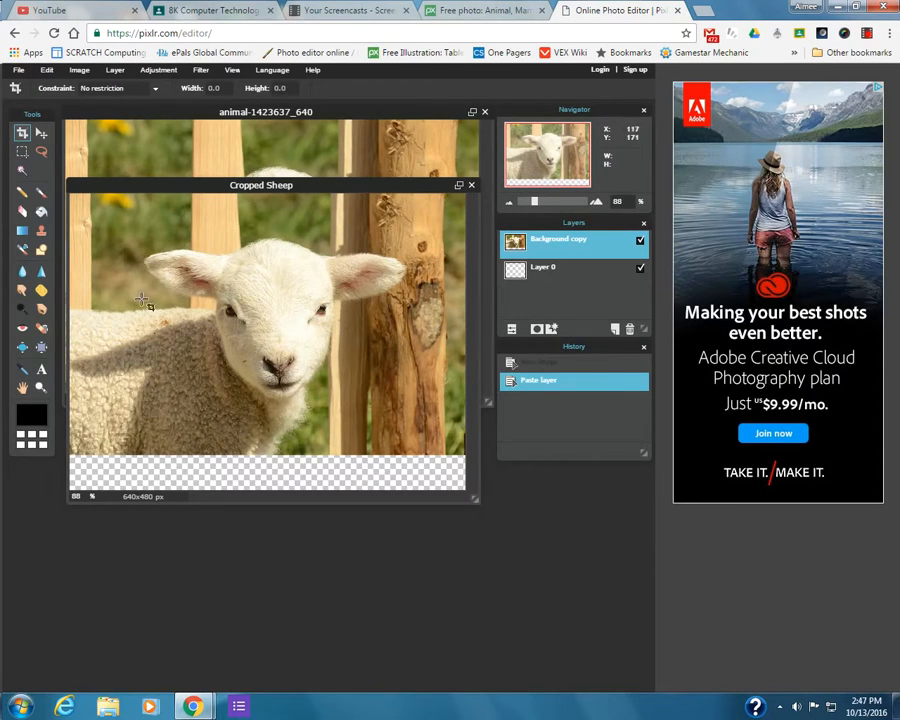
left_click(41, 153)
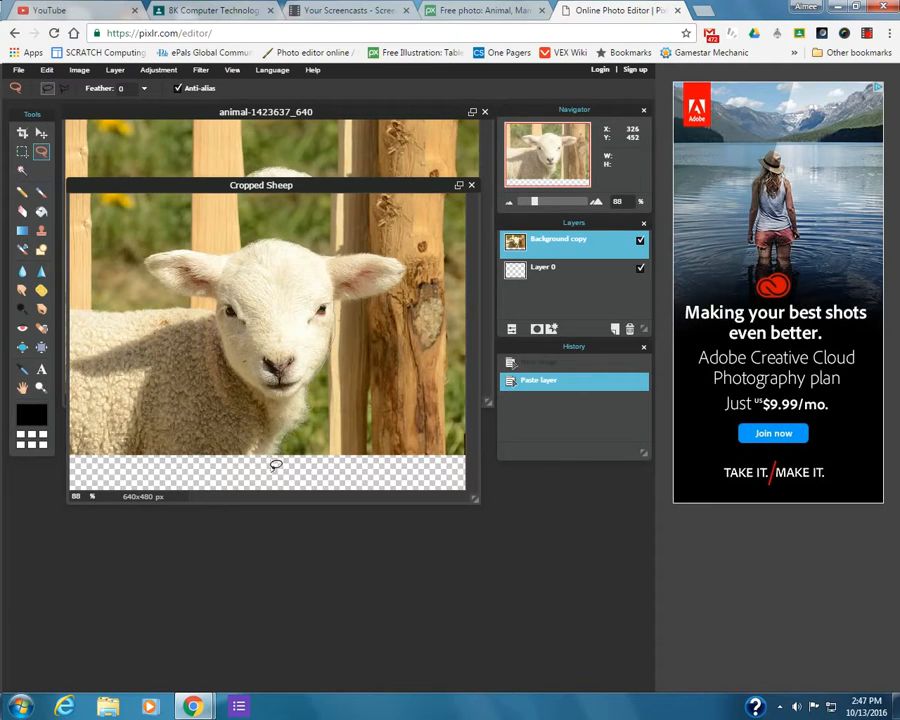
mouse_move(273, 464)
left_mouse_down()
mouse_move(366, 466)
mouse_move(392, 400)
mouse_move(365, 309)
mouse_move(275, 462)
left_mouse_up()
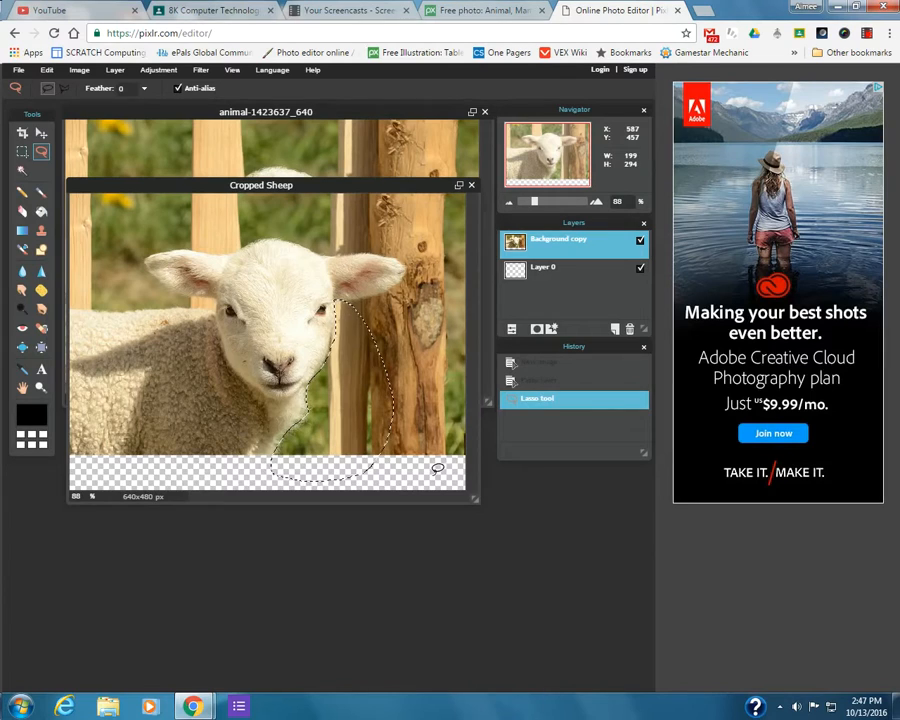
key("Delete")
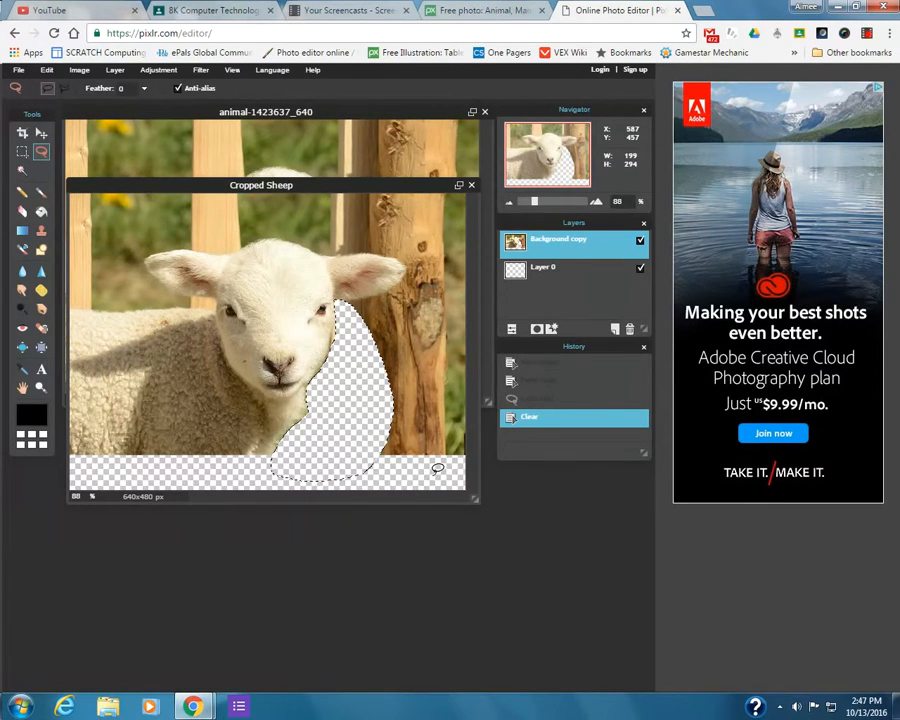
- Select the grass patch above the lamb's back with the Wand tool at tolerance 21
left_click(20, 172)
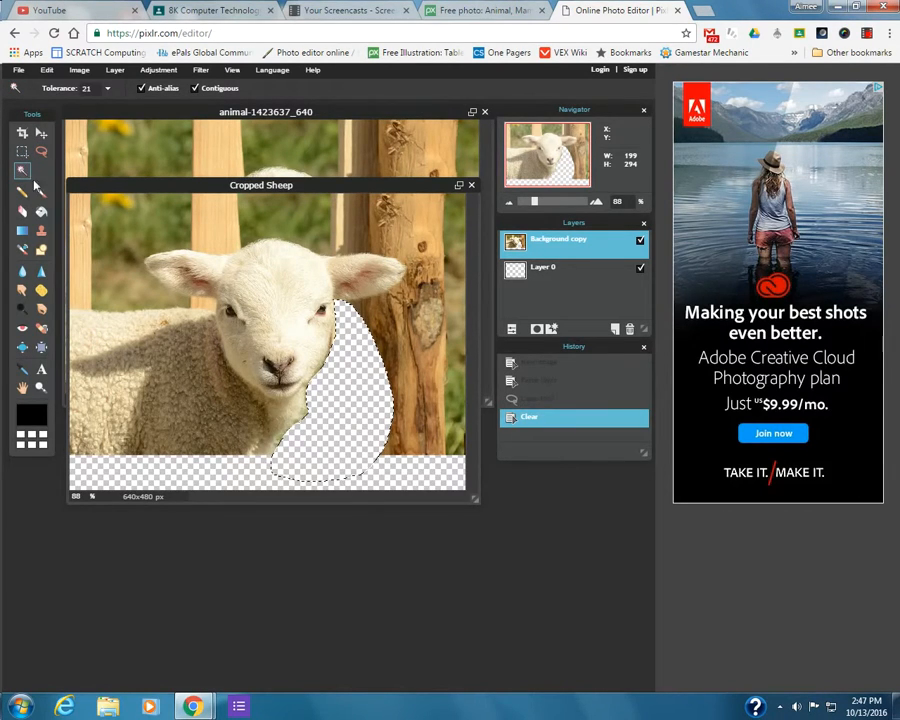
left_click(155, 208)
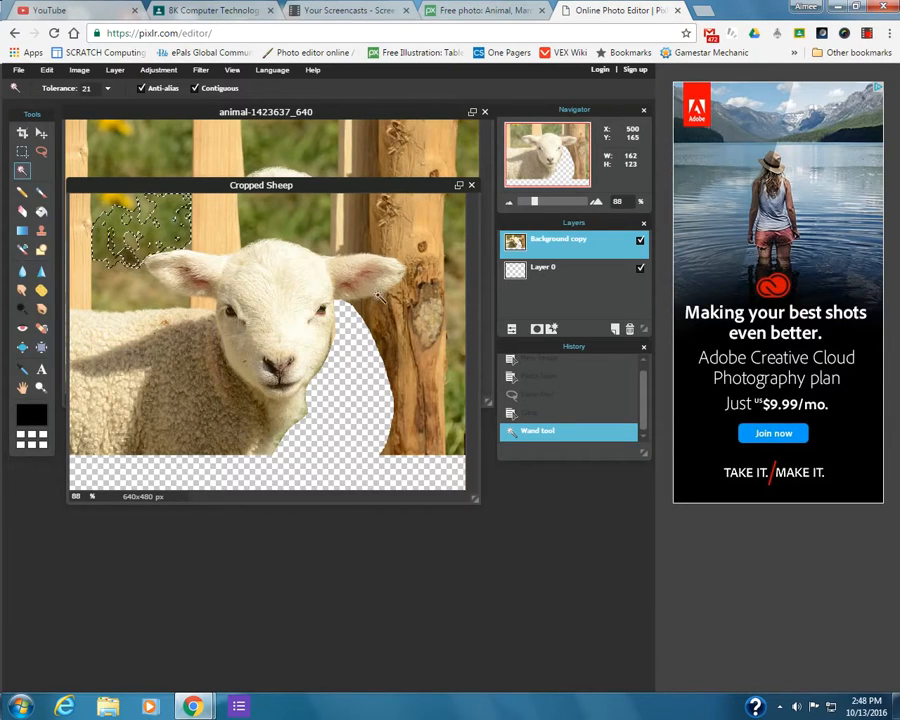
- Lasso and delete the background under the ear on the image's right side and the area above the lamb's back, other ear and head
left_click(41, 151)
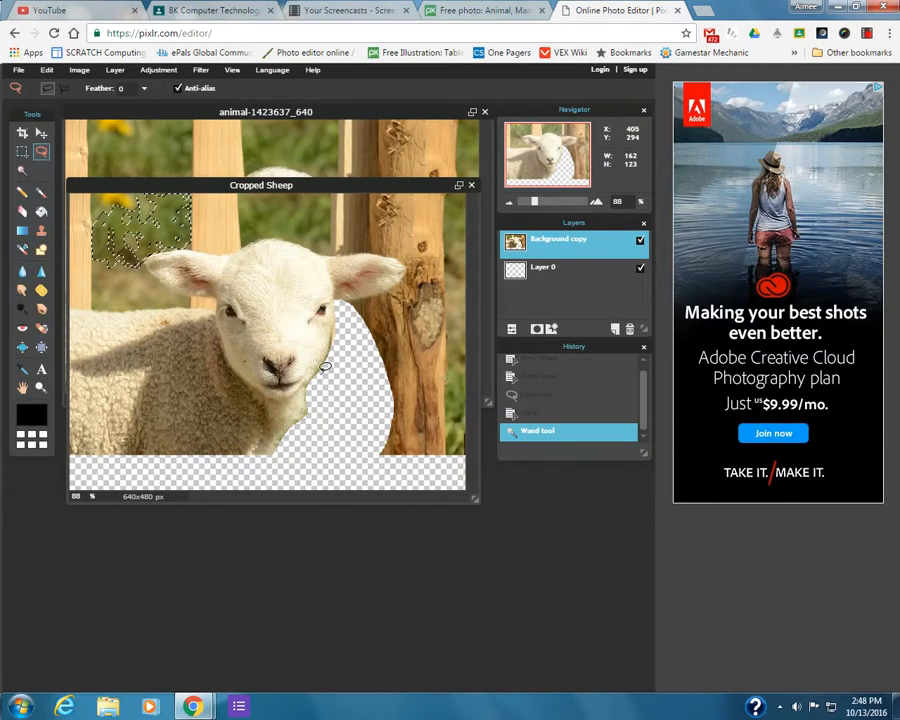
left_click(346, 294)
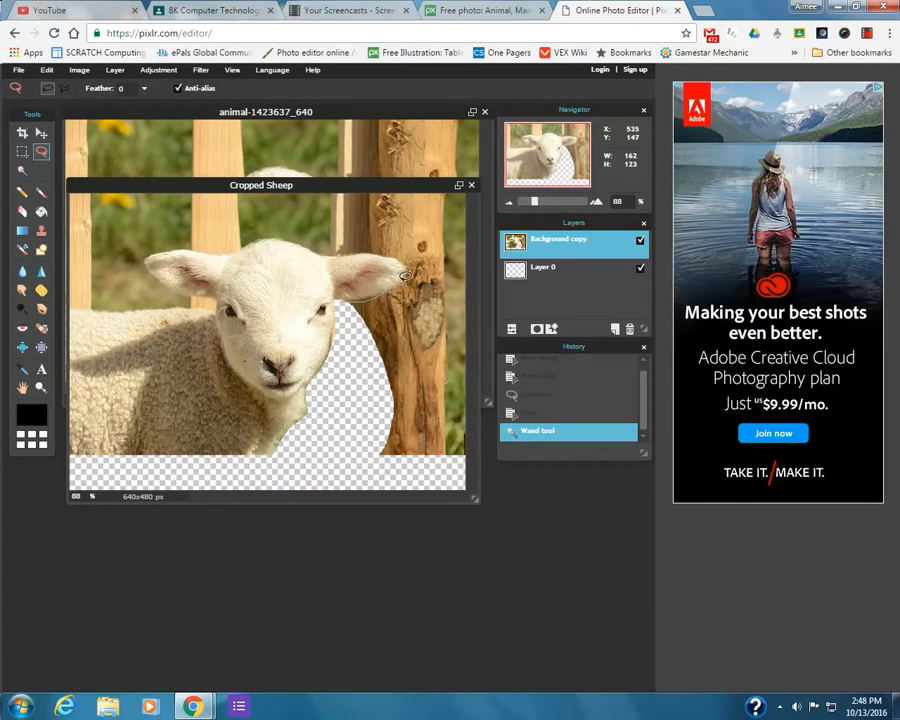
mouse_move(445, 242)
left_mouse_down()
mouse_move(484, 287)
mouse_move(486, 417)
mouse_move(477, 457)
mouse_move(451, 475)
mouse_move(387, 477)
mouse_move(354, 444)
mouse_move(351, 296)
left_mouse_up()
key("Delete")
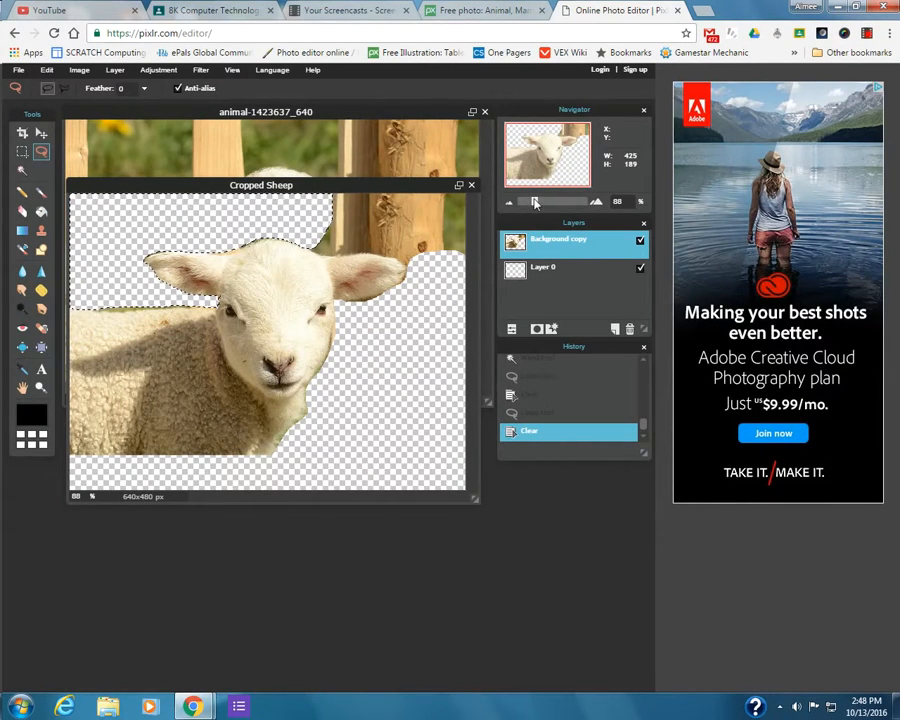
- Lasso and delete a strip of fence closely following the upper edge and tip of the ear on the image's right side
left_click_drag(536, 203, 547, 207)
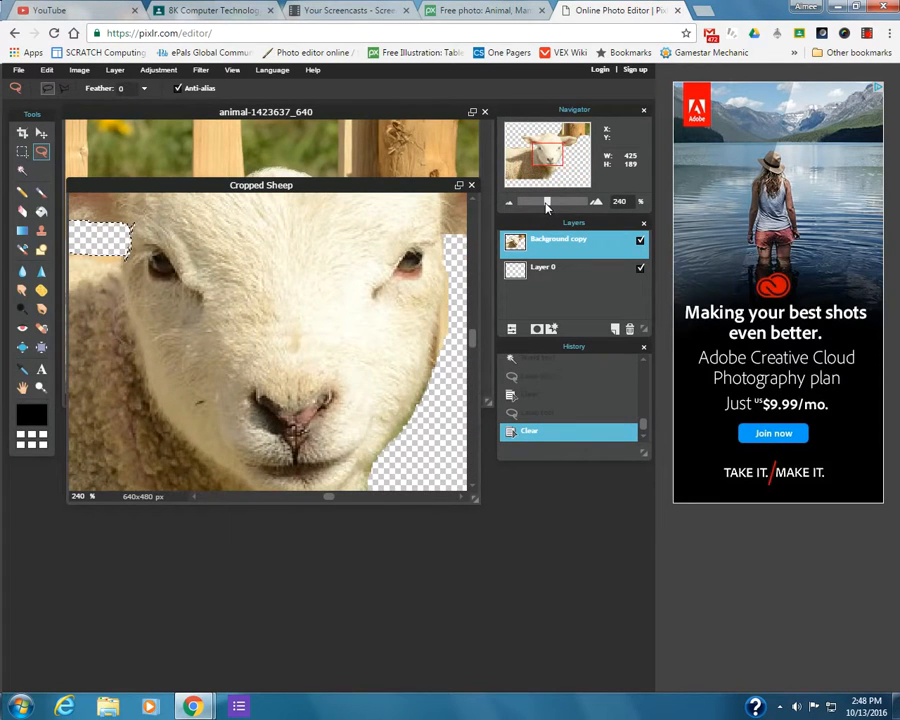
left_click(41, 132)
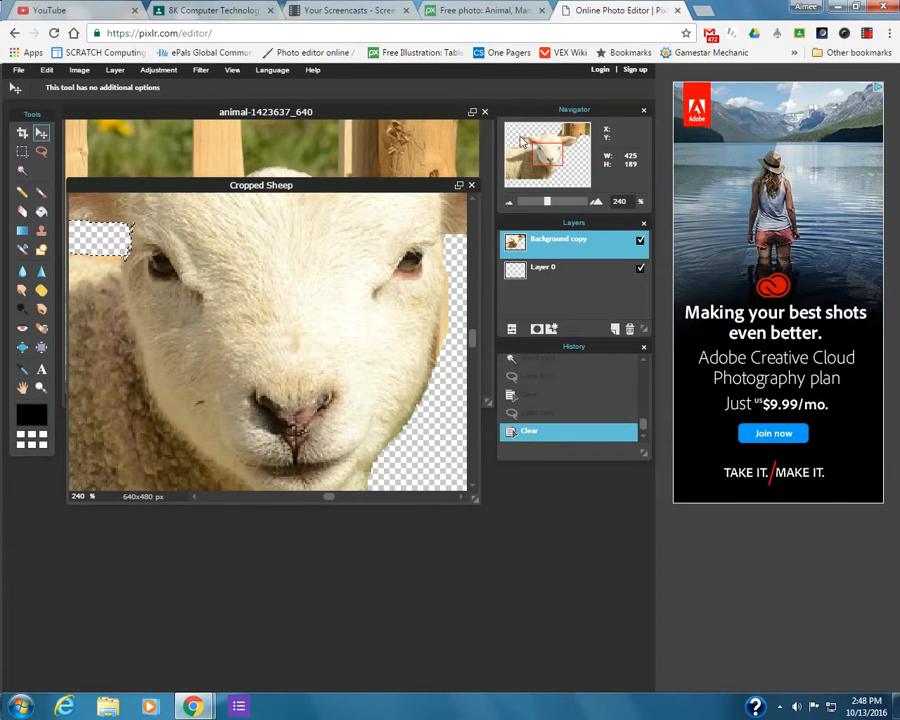
left_click_drag(550, 158, 568, 137)
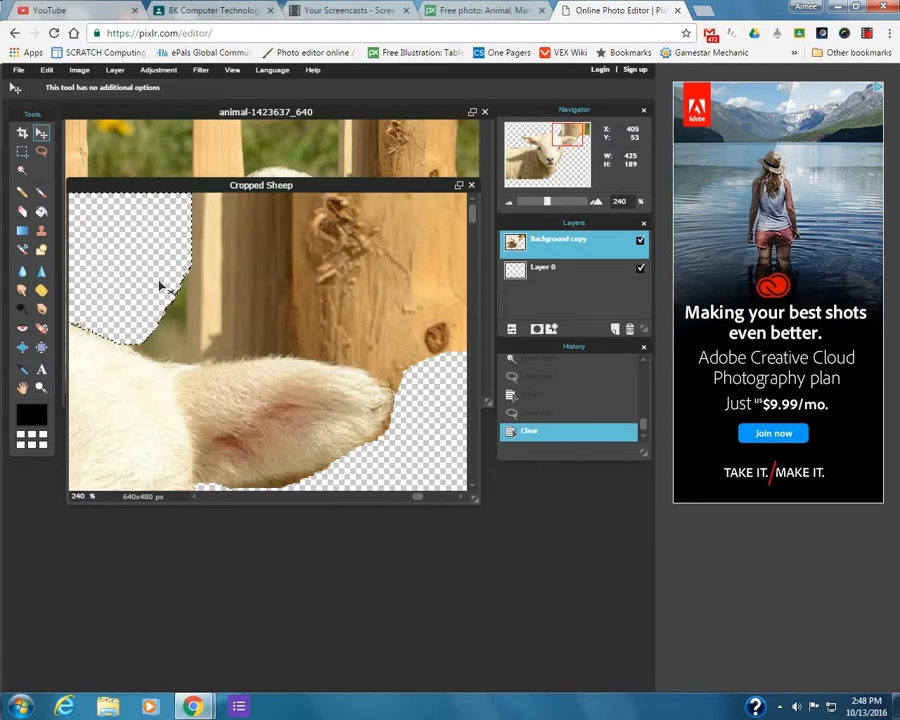
left_click(41, 151)
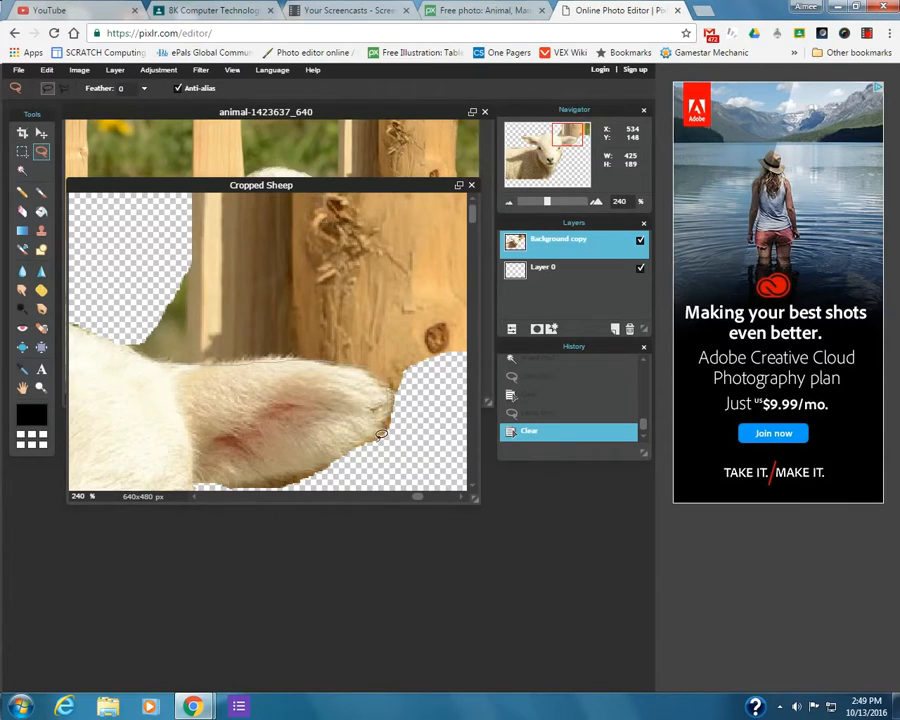
mouse_move(405, 432)
left_mouse_down()
mouse_move(396, 335)
mouse_move(219, 305)
mouse_move(156, 316)
mouse_move(118, 347)
left_mouse_up()
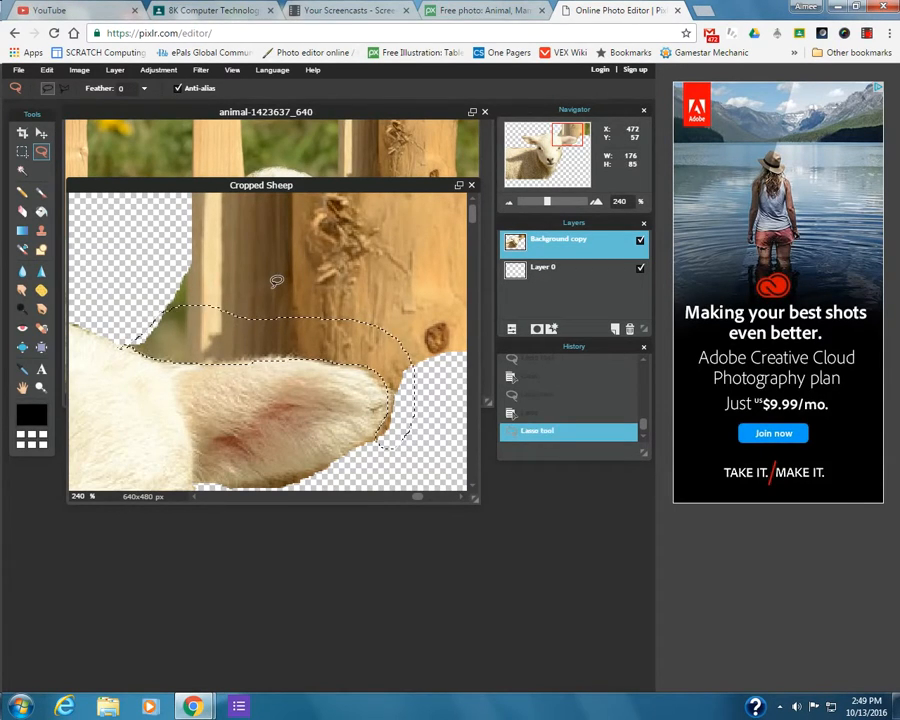
key("Delete")
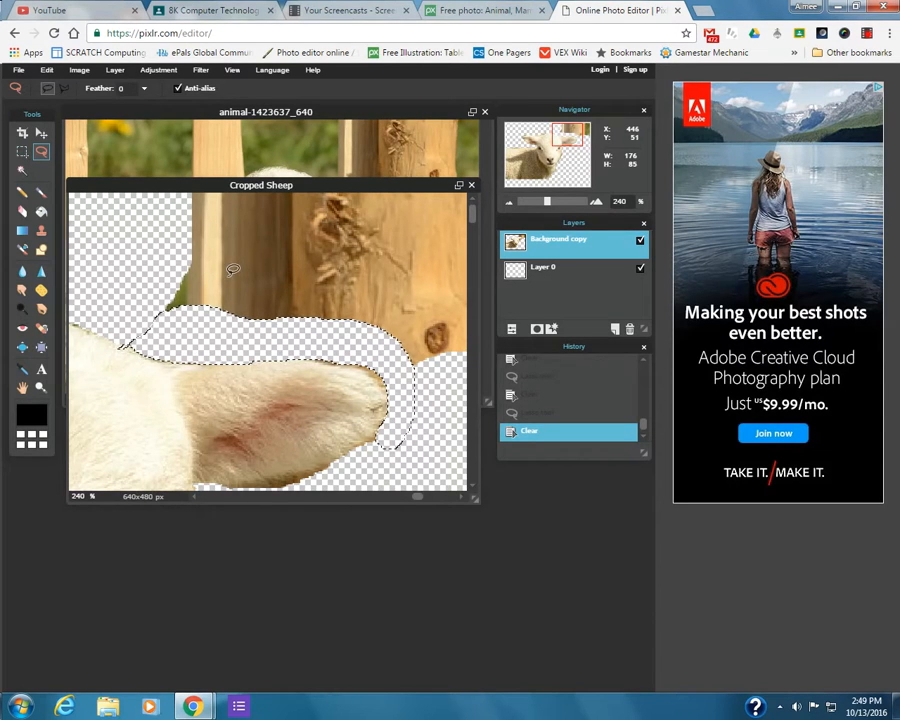
- Lasso and delete the remaining fence in the image's upper-right corner, and shift the sheep slightly down and right on the canvas
left_click_drag(547, 202, 528, 204)
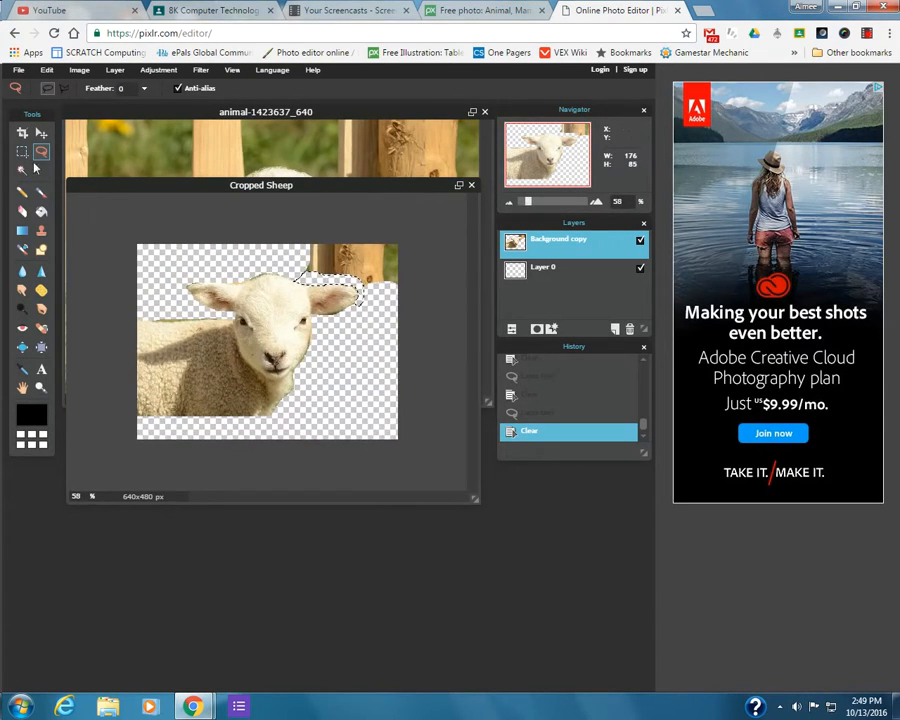
left_click(301, 270)
mouse_move(394, 294)
left_mouse_down()
mouse_move(418, 239)
mouse_move(217, 179)
left_mouse_up()
key("Delete")
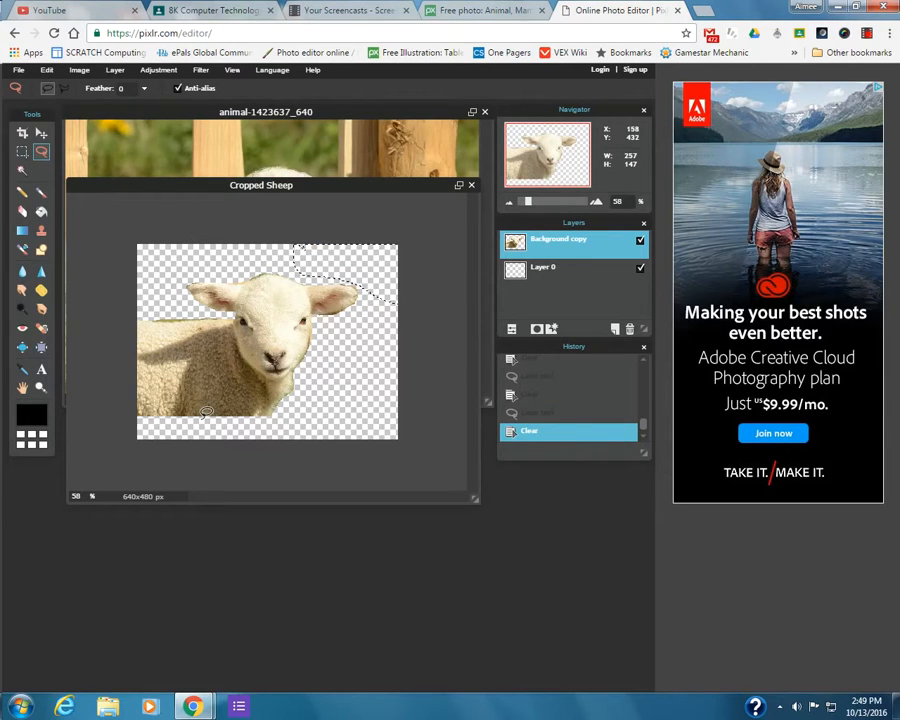
left_click(41, 132)
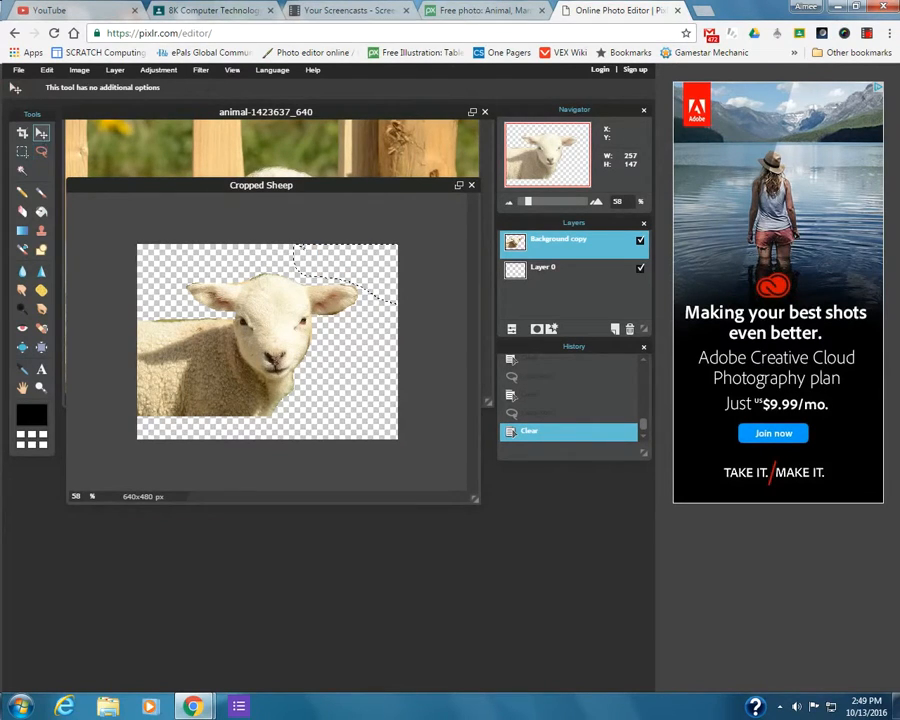
left_click_drag(212, 372, 231, 382)
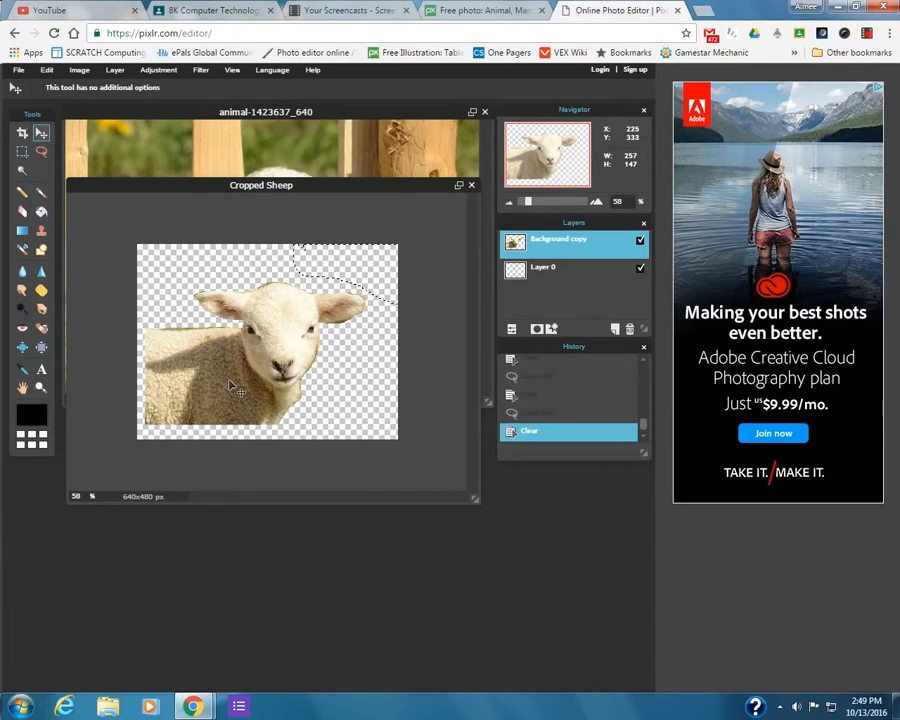
- Save the image to the computer's Downloads folder as "Cropped Sheep" in PNG (Transparent, full quality) format
left_click(17, 69)
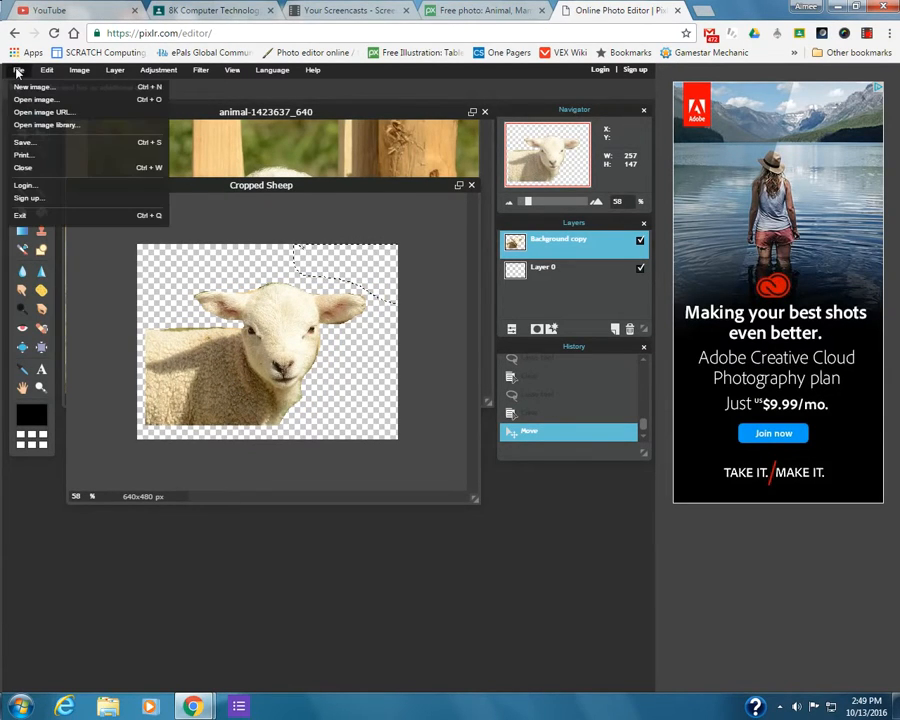
left_click(43, 145)
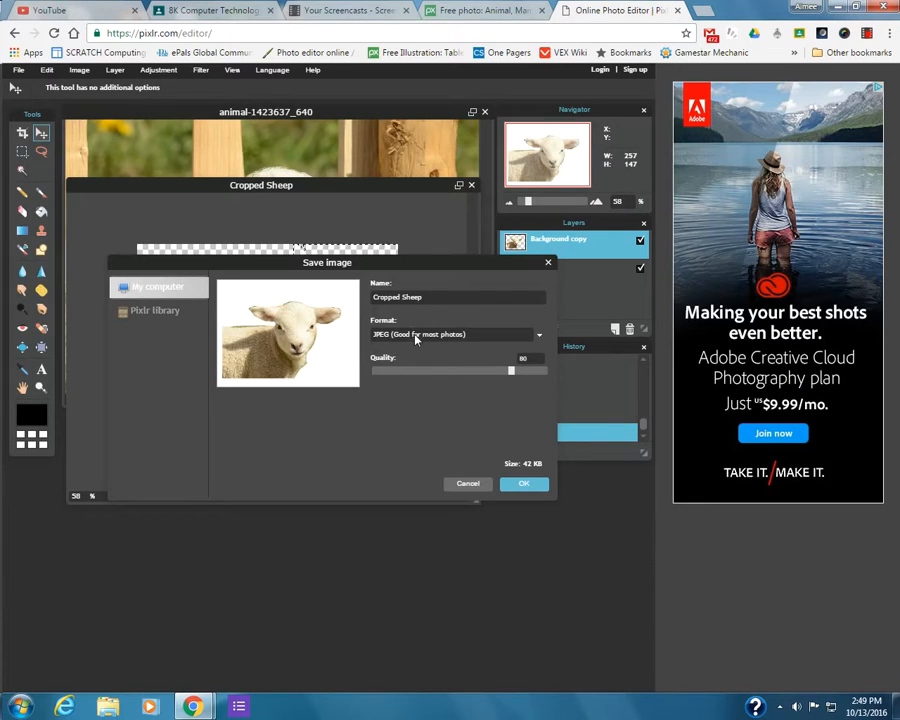
left_click(416, 337)
left_click(416, 362)
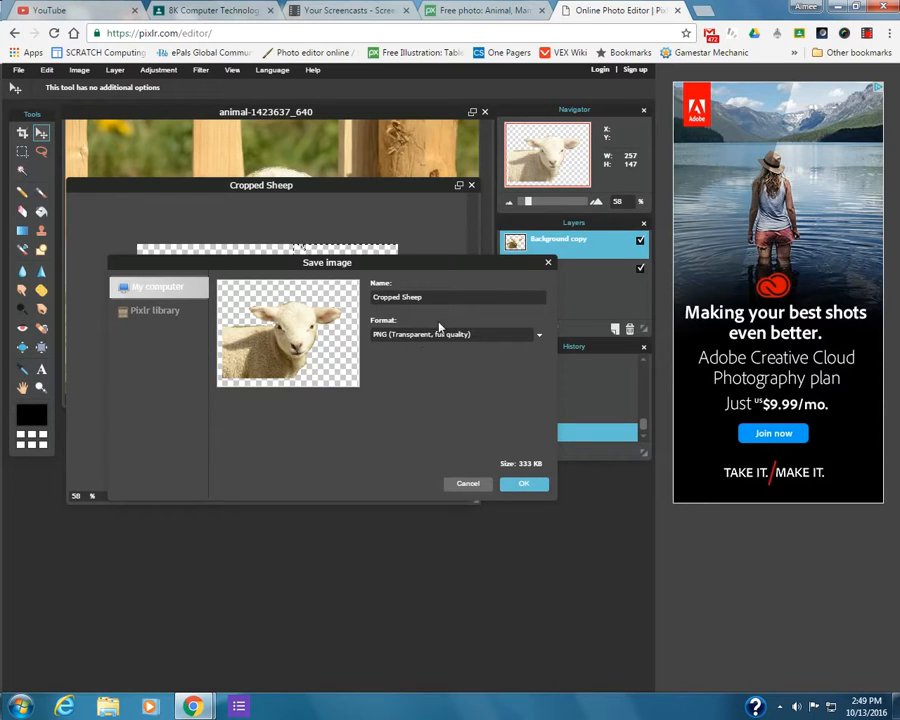
left_click(527, 484)
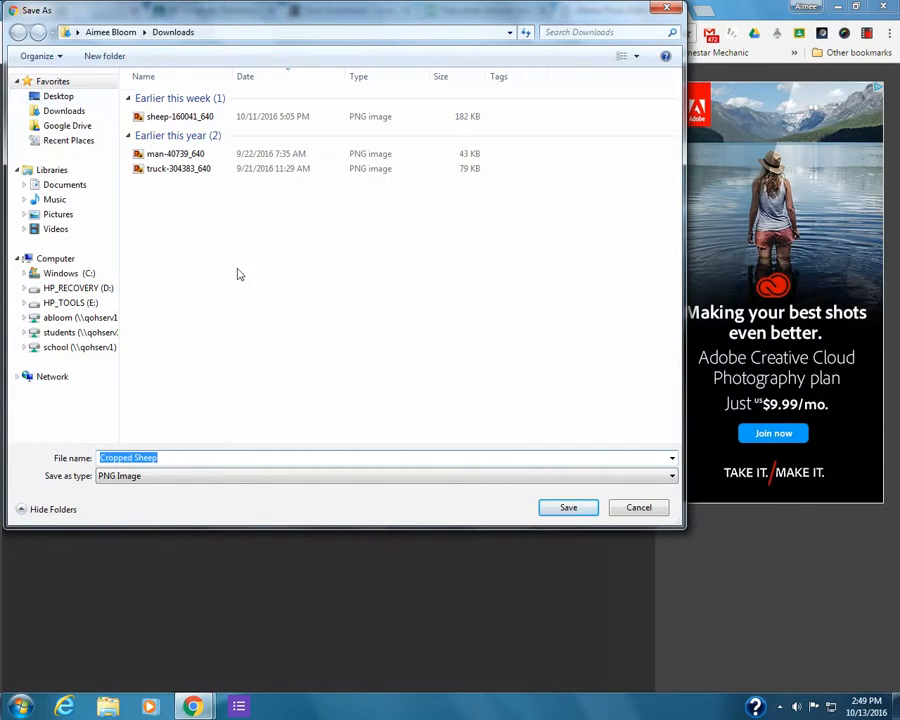
left_click(562, 507)
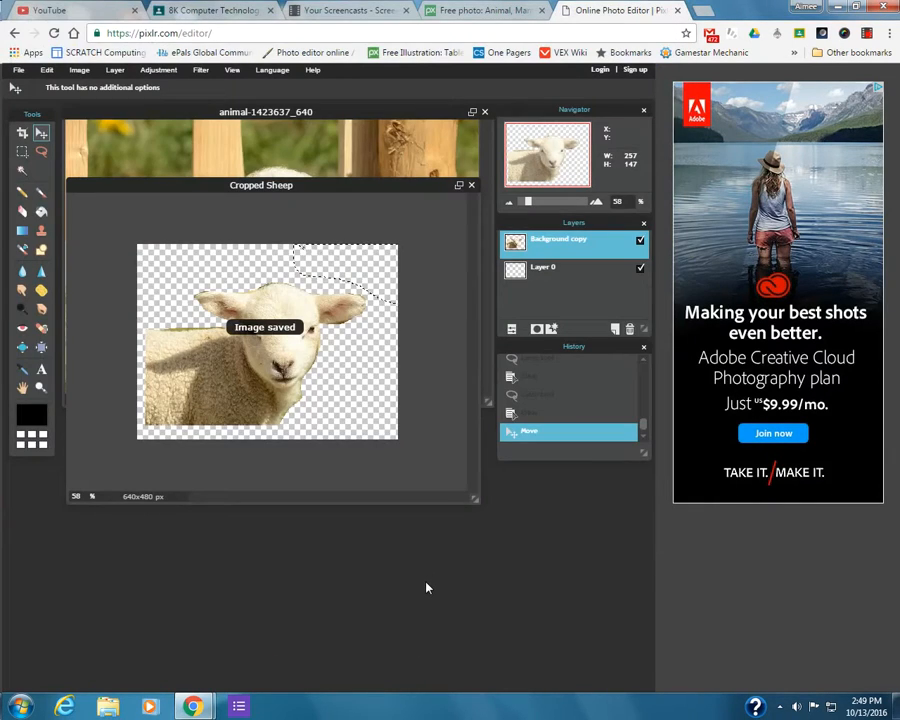